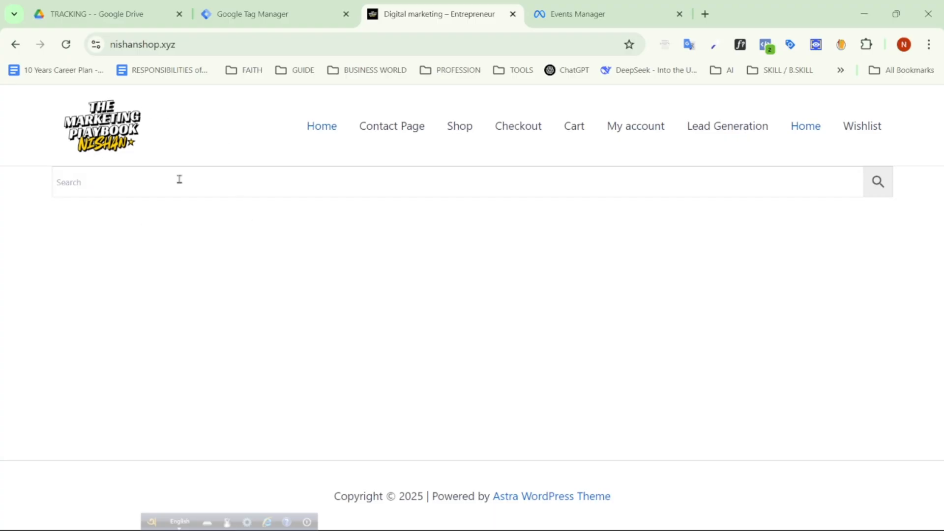
Look over the shop website, the Demo - NishanShop - Web container in Tag Manager and the test 1000 dataset in Meta Events Manager.
{"action": "left_click", "coordinate": [462, 143]}
{"action": "left_click", "coordinate": [601, 14]}
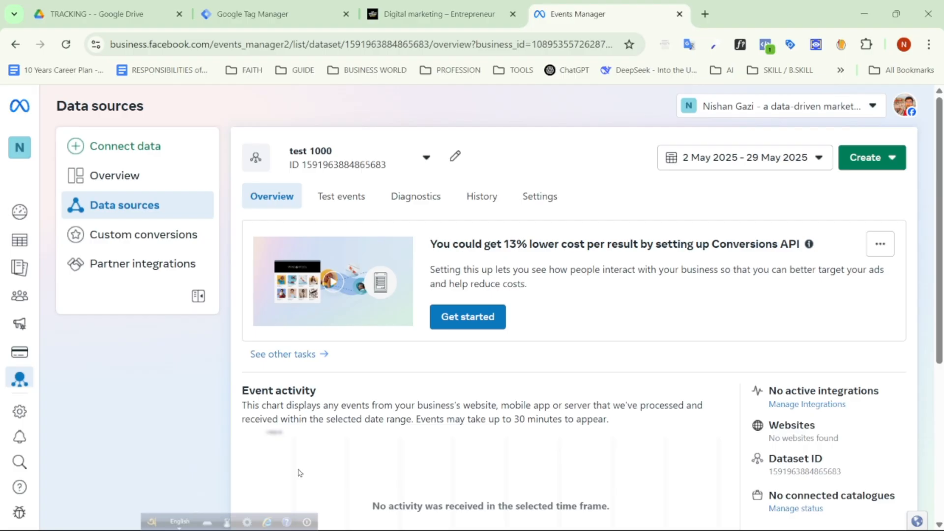
{"action": "left_click", "coordinate": [442, 10]}
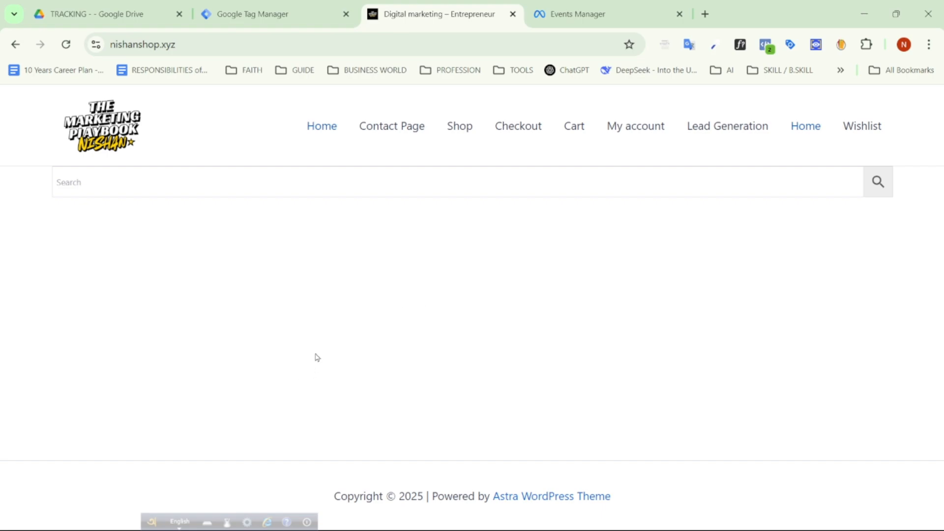
{"action": "left_click", "coordinate": [306, 21]}
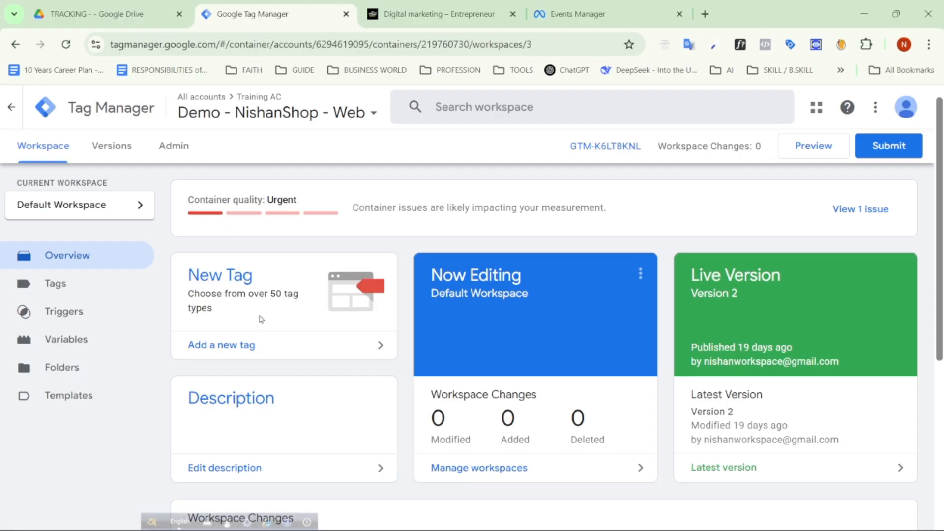
{"action": "left_click", "coordinate": [452, 23]}
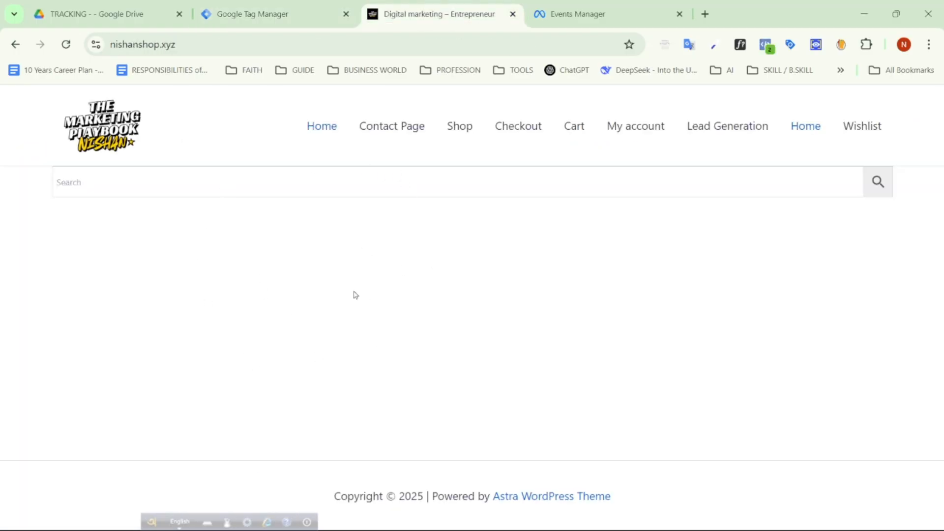
{"action": "left_click", "coordinate": [602, 24]}
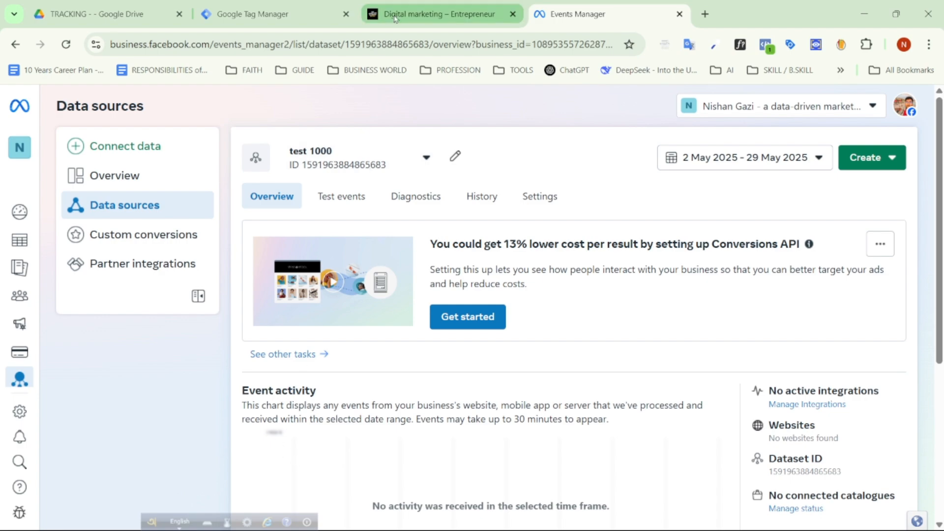
{"action": "left_click", "coordinate": [284, 13]}
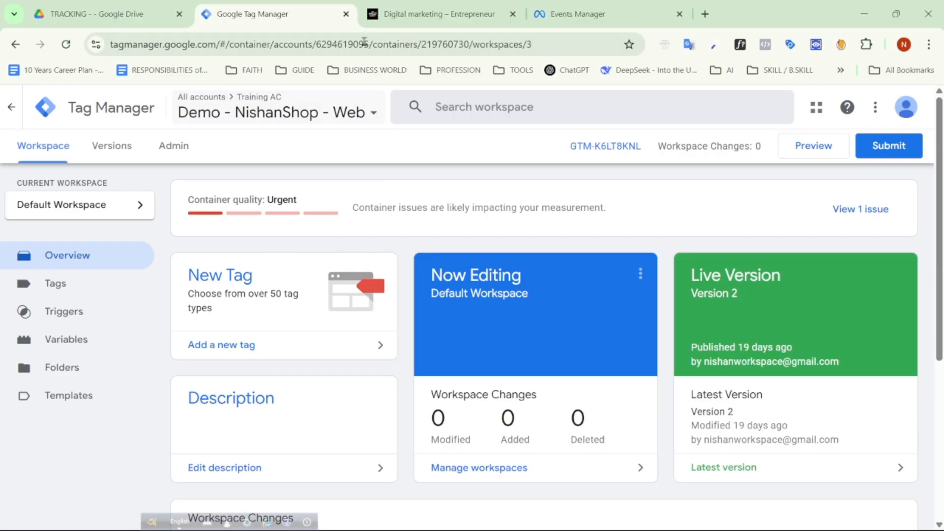
{"action": "left_click", "coordinate": [409, 15]}
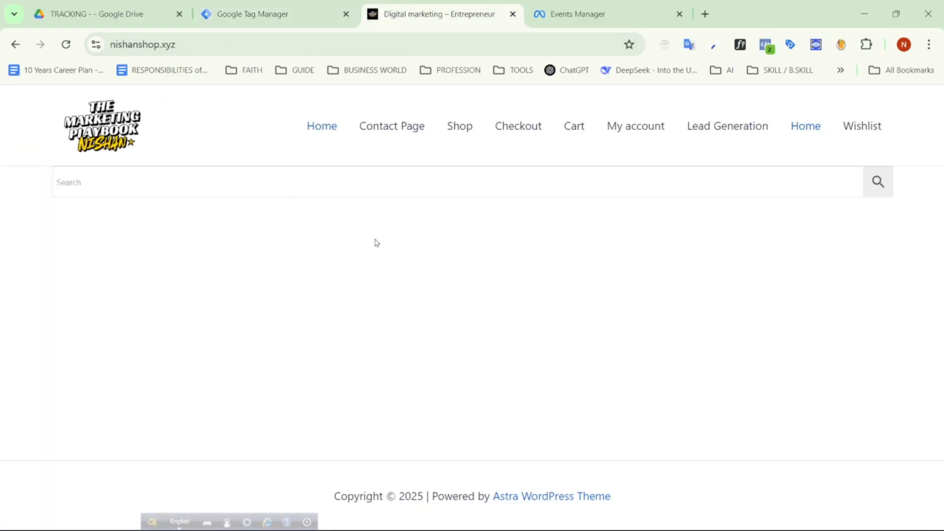
{"action": "left_click", "coordinate": [315, 15]}
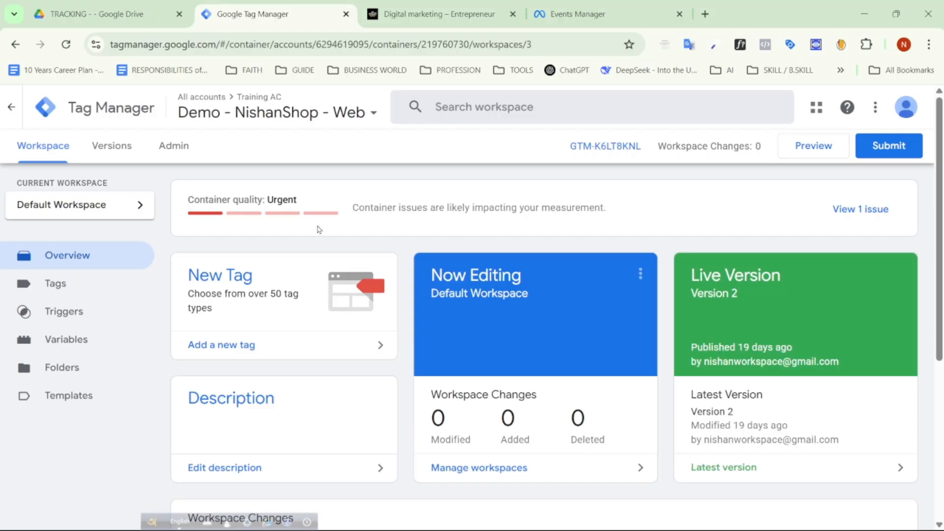
{"action": "left_click", "coordinate": [408, 13]}
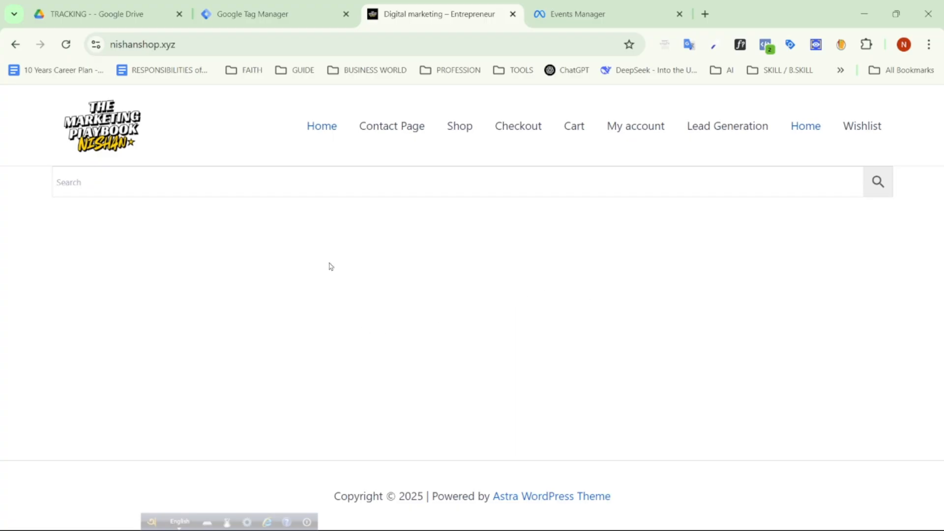
In the Tag Manager container, enable the built-in variable Click URL and close the variable configuration.
{"action": "left_click", "coordinate": [281, 18]}
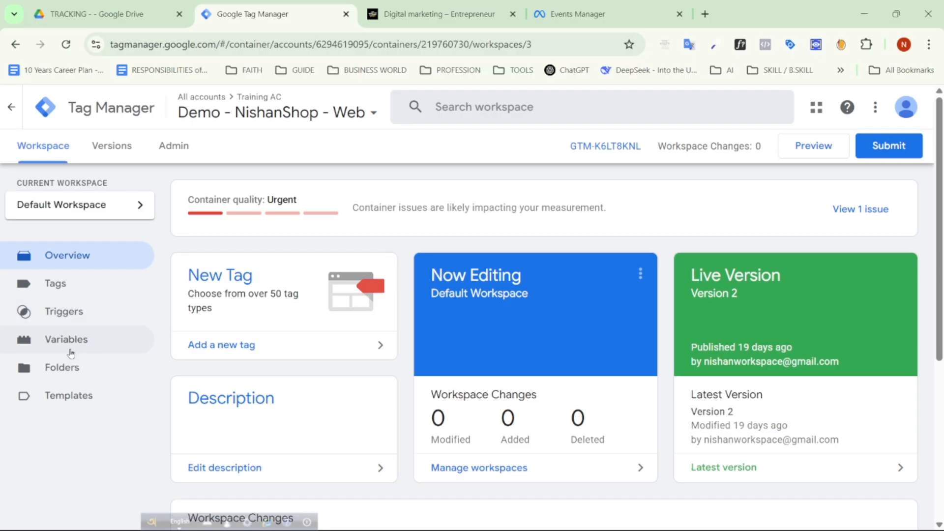
{"action": "left_click", "coordinate": [88, 347]}
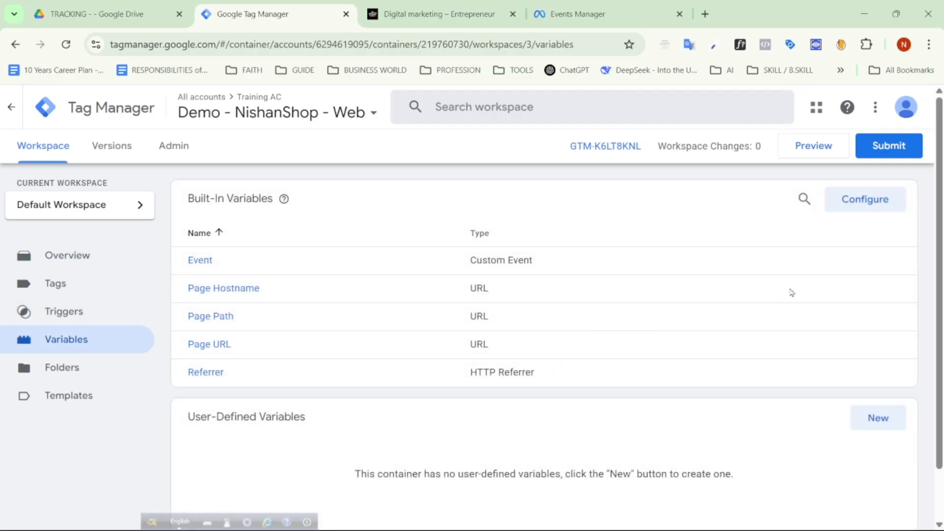
{"action": "left_click", "coordinate": [863, 209]}
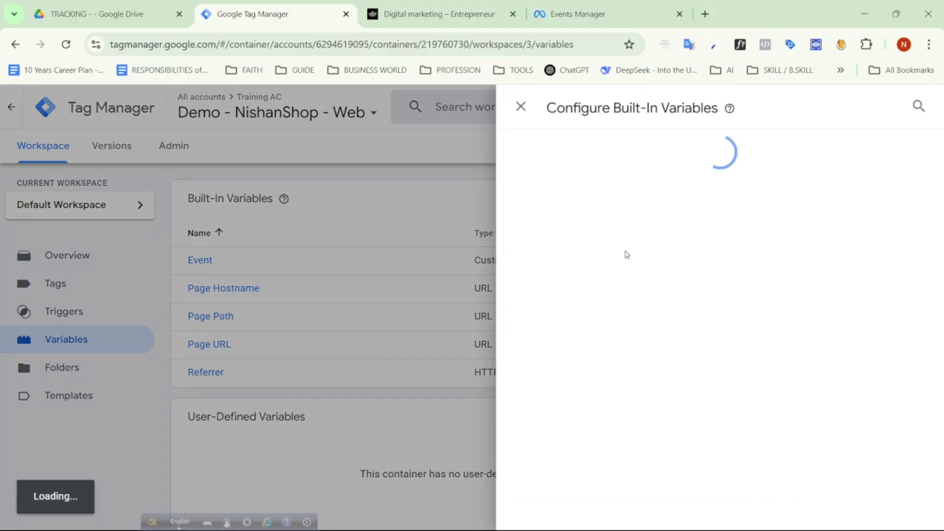
{"action": "scroll", "coordinate": [544, 370], "scroll_direction": "down", "scroll_amount": 4}
{"action": "scroll", "coordinate": [539, 387], "scroll_direction": "down", "scroll_amount": 4}
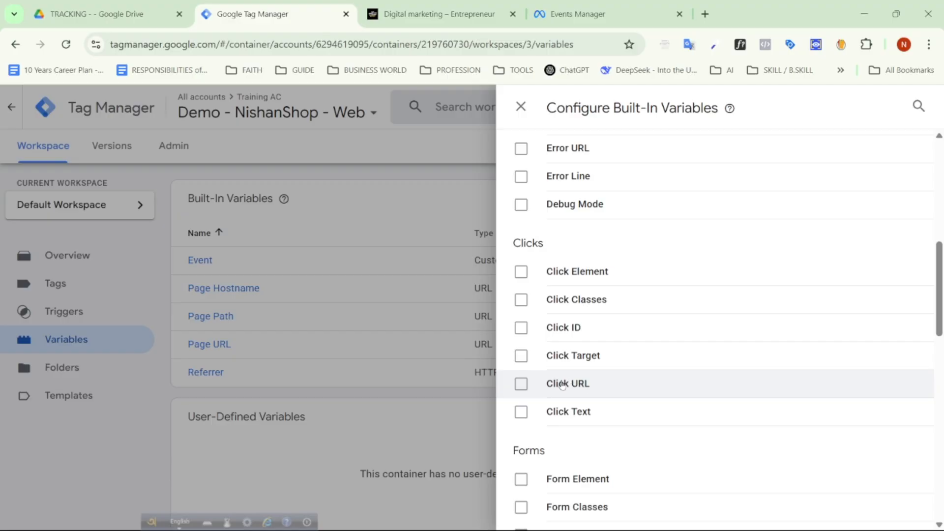
{"action": "left_click", "coordinate": [520, 384]}
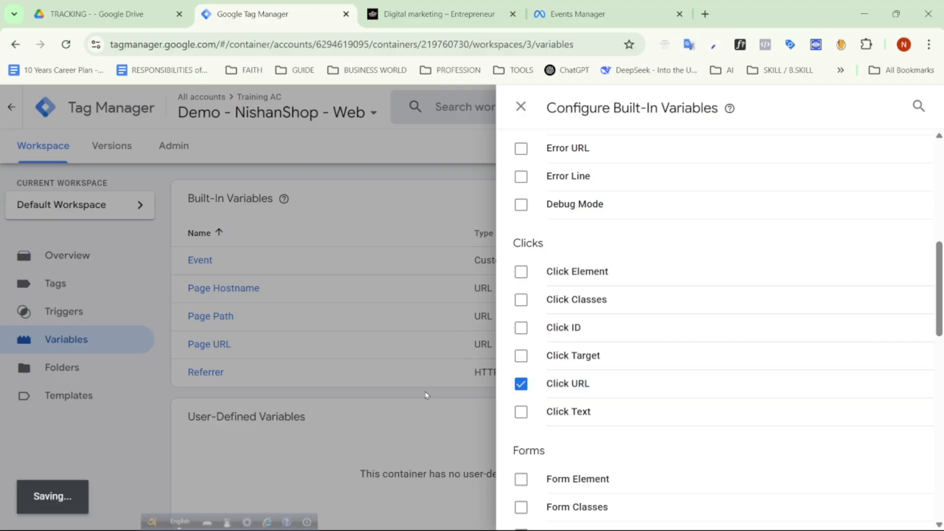
{"action": "left_click", "coordinate": [522, 112]}
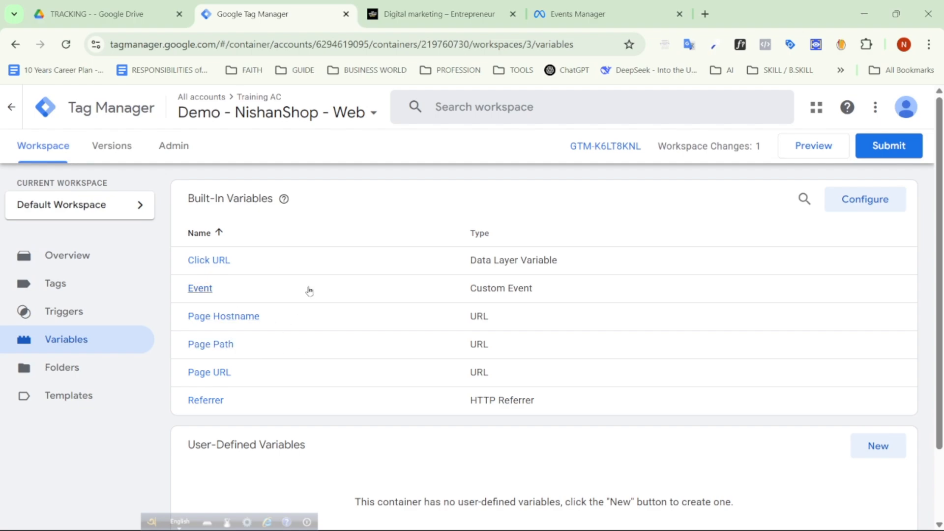
Create a new trigger of type Click - All Elements.
{"action": "left_click", "coordinate": [74, 321]}
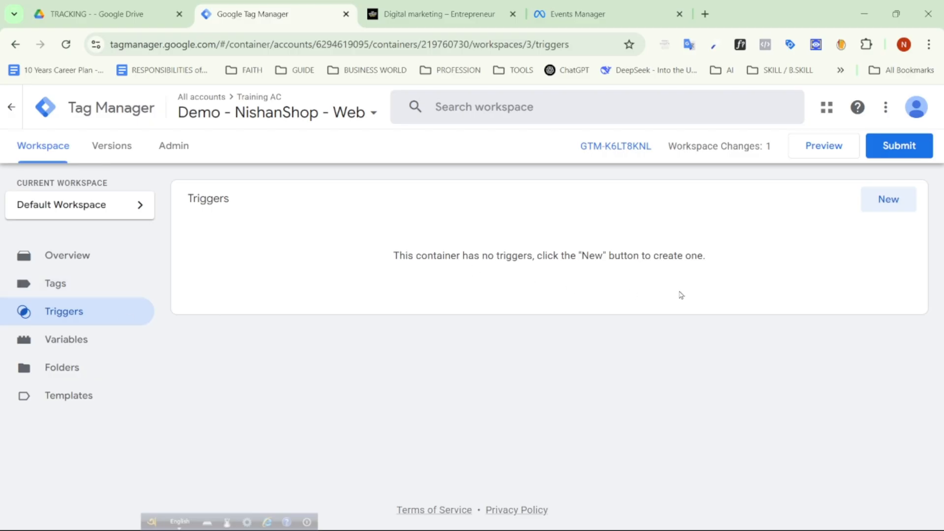
{"action": "left_click", "coordinate": [895, 206]}
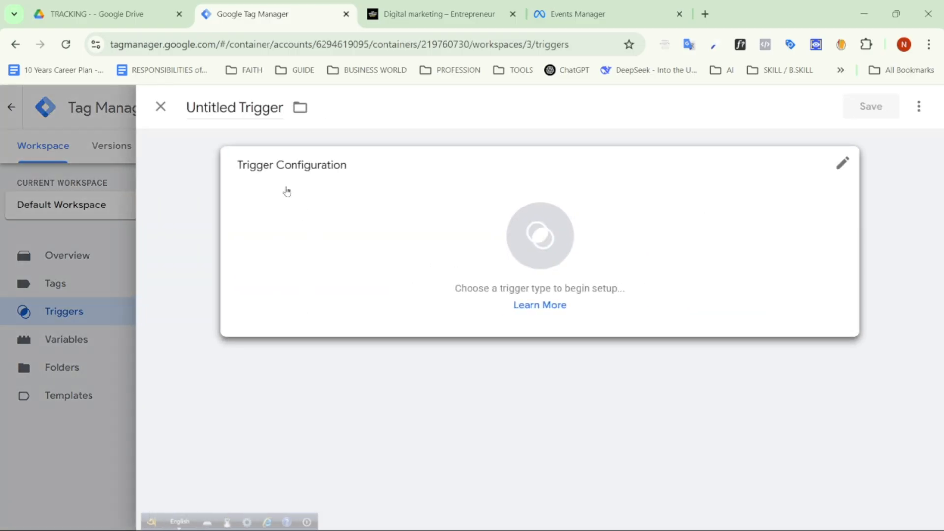
{"action": "left_click", "coordinate": [426, 253]}
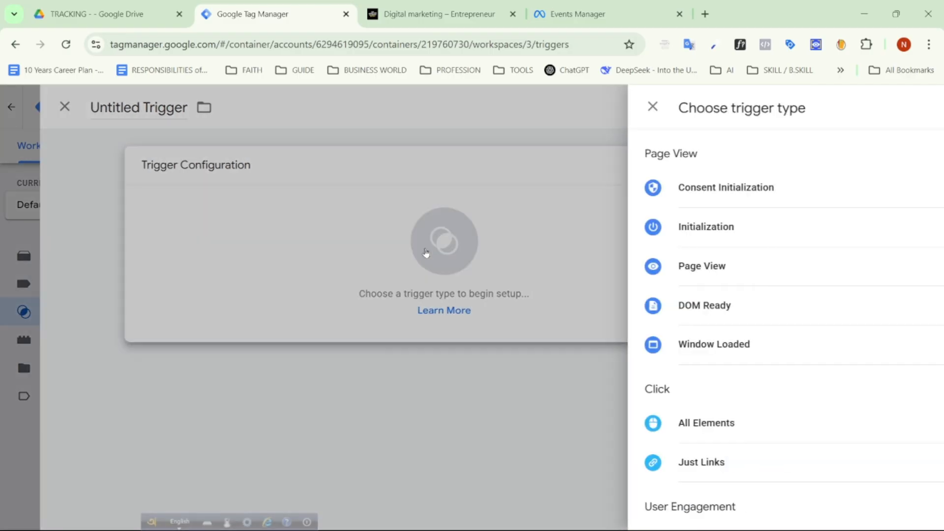
{"action": "scroll", "coordinate": [598, 418], "scroll_direction": "down", "scroll_amount": 1}
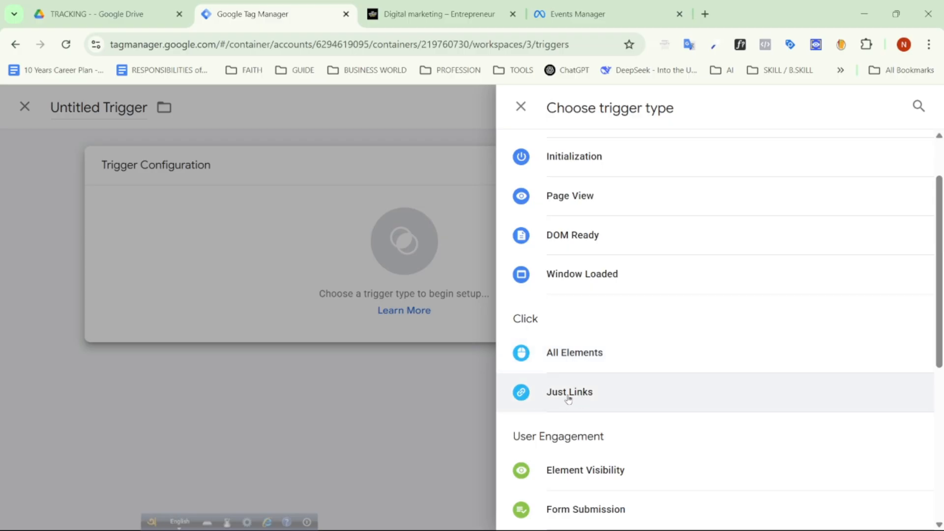
{"action": "left_click", "coordinate": [580, 365]}
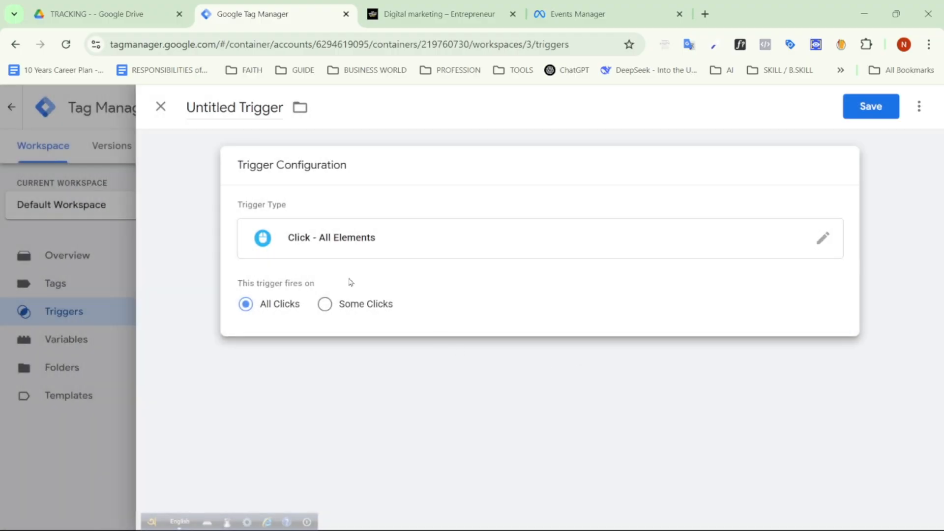
Make the trigger fire on Some Clicks and choose Click URL as the condition's variable.
{"action": "left_click", "coordinate": [324, 305]}
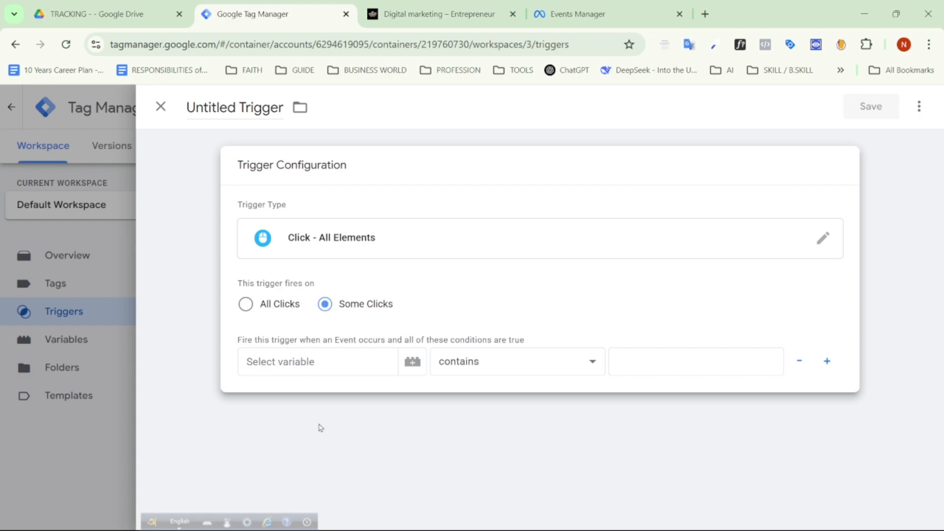
{"action": "left_click", "coordinate": [334, 359]}
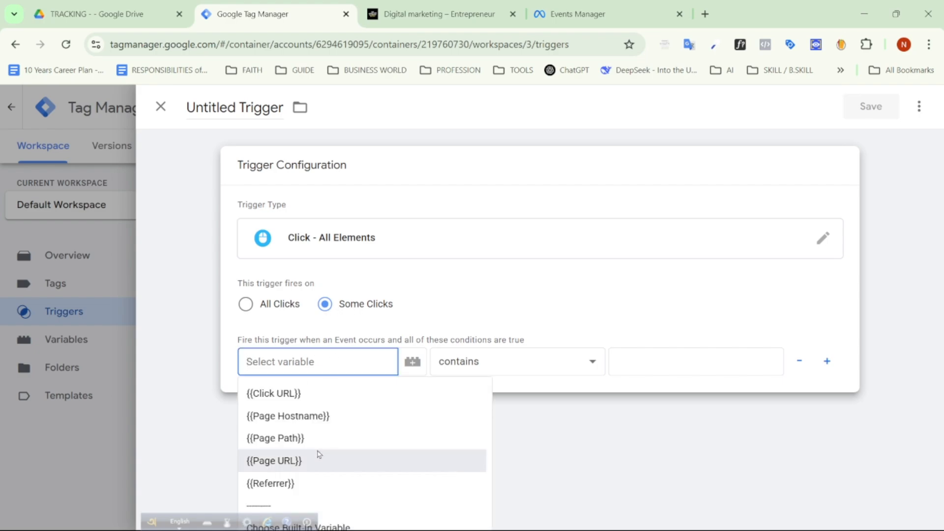
{"action": "left_click", "coordinate": [293, 399]}
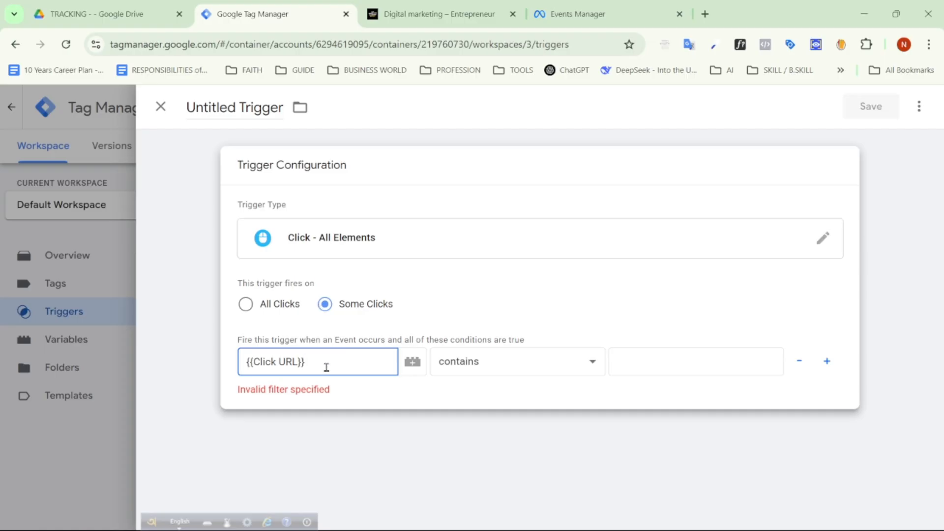
Open the shop website's Contact Page and inspect the HTML of the phone number link after Call.
{"action": "left_click", "coordinate": [467, 15]}
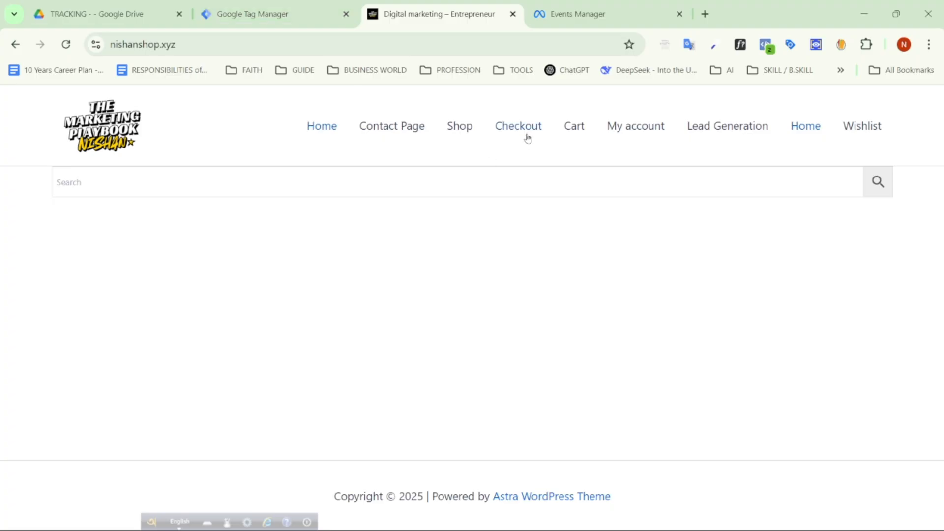
{"action": "left_click", "coordinate": [275, 14]}
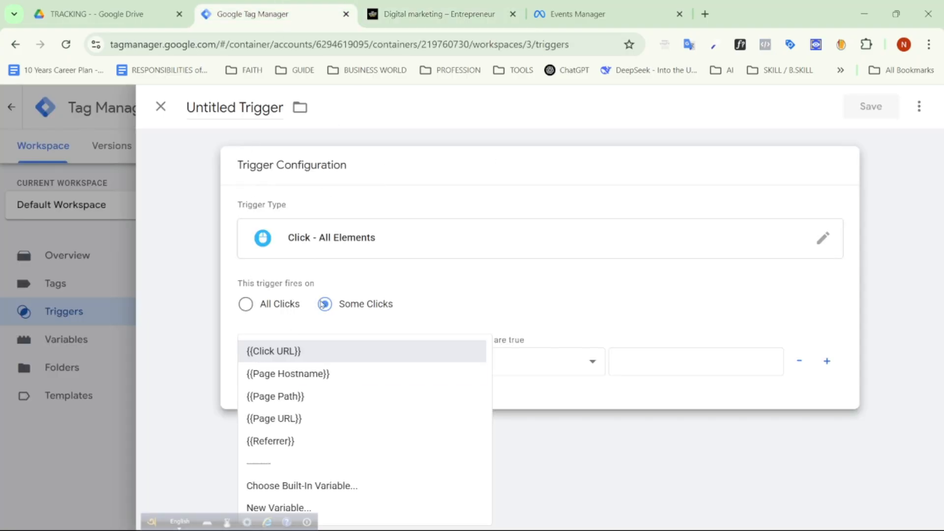
{"action": "left_click", "coordinate": [327, 326]}
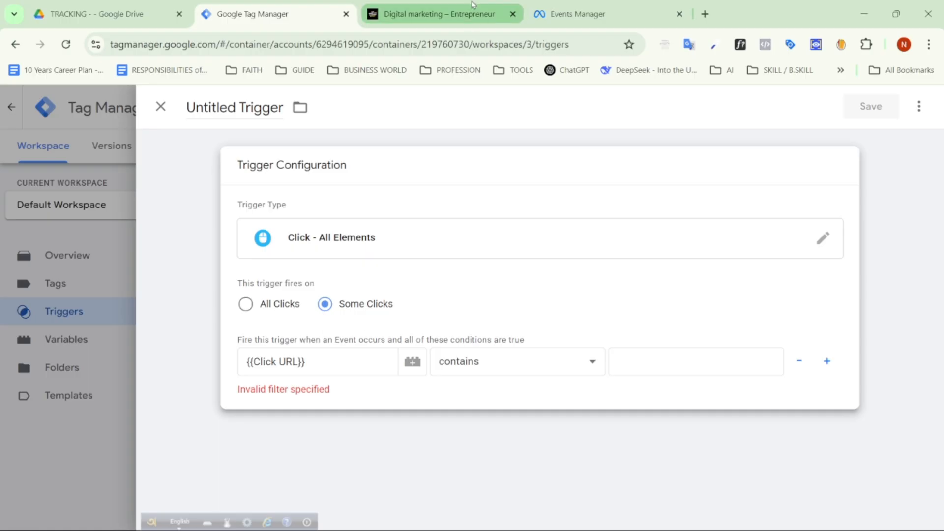
{"action": "left_click", "coordinate": [433, 14]}
{"action": "left_click", "coordinate": [399, 132]}
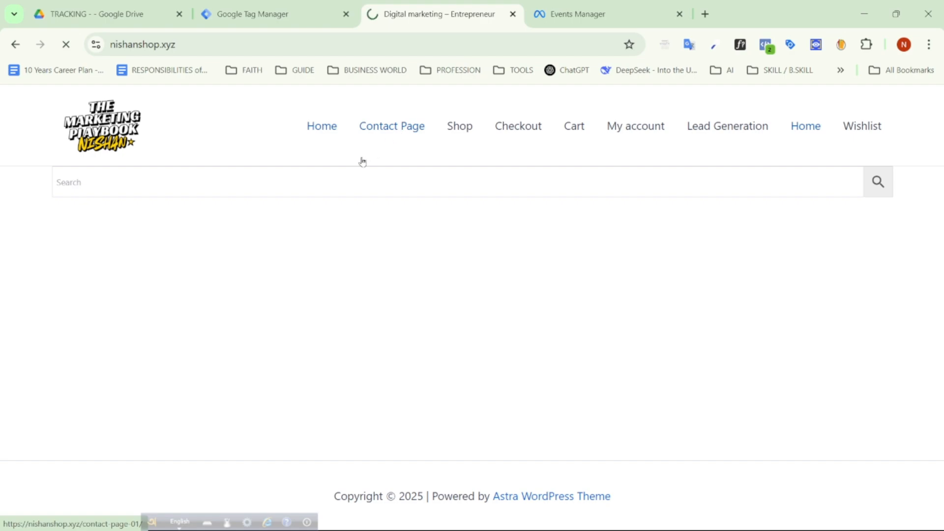
{"action": "scroll", "coordinate": [118, 326], "scroll_direction": "down", "scroll_amount": 5}
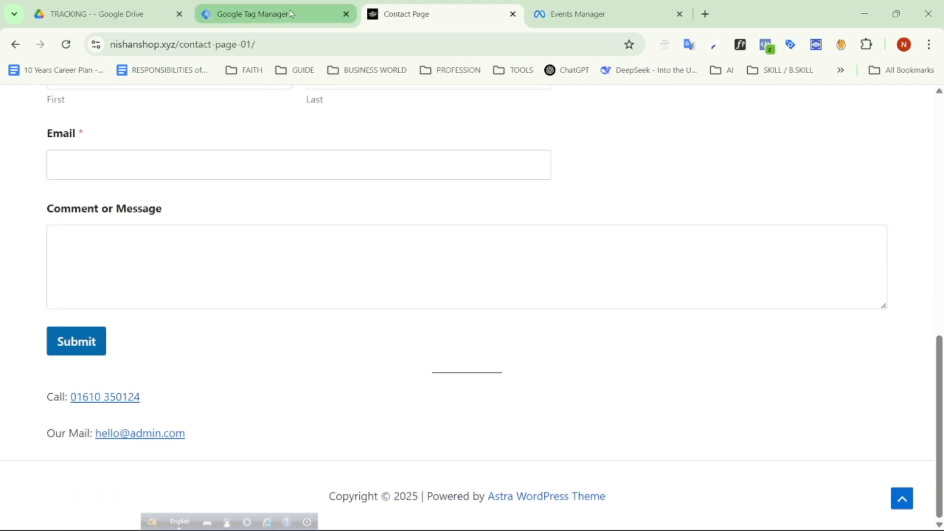
{"action": "left_click", "coordinate": [260, 14]}
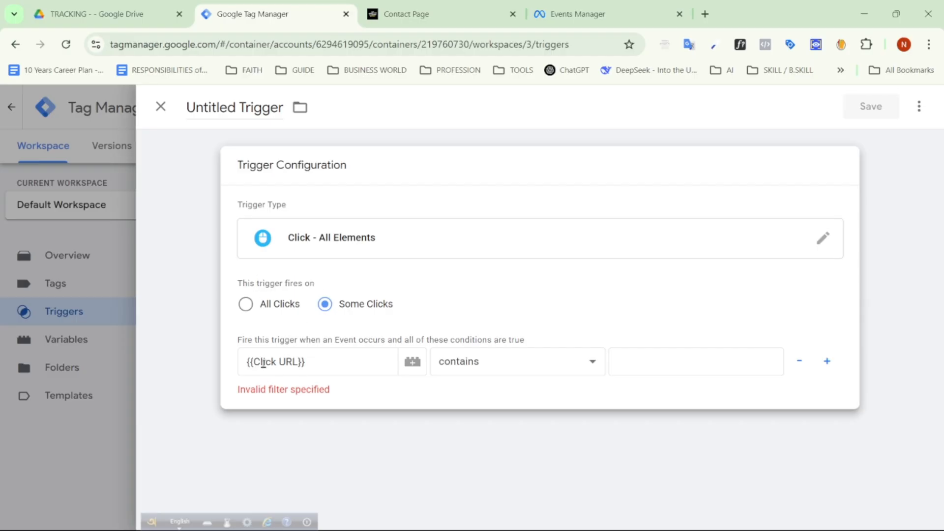
{"action": "left_click", "coordinate": [458, 23]}
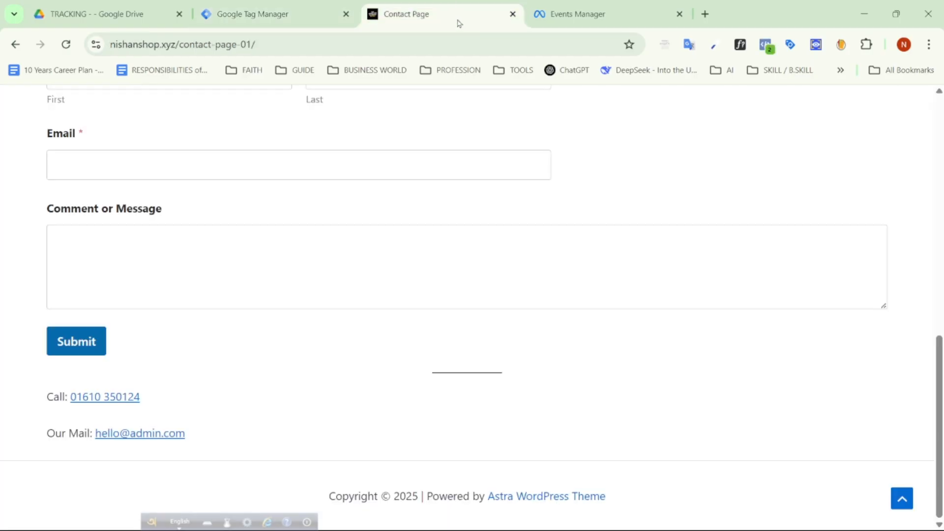
{"action": "right_click", "coordinate": [91, 404]}
{"action": "left_click", "coordinate": [117, 381]}
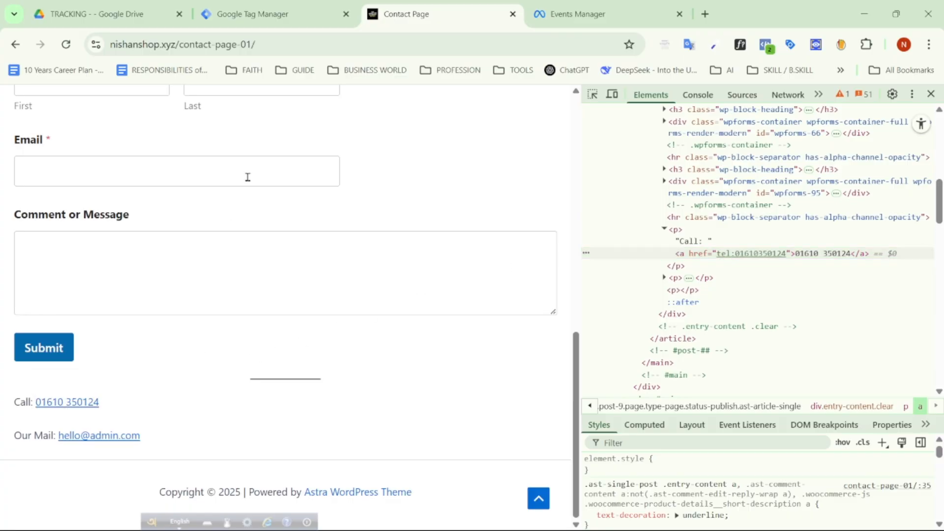
Set the trigger's Click URL condition to contain tel: and return to the Contact Page to compare it with the phone link.
{"action": "left_click", "coordinate": [324, 4]}
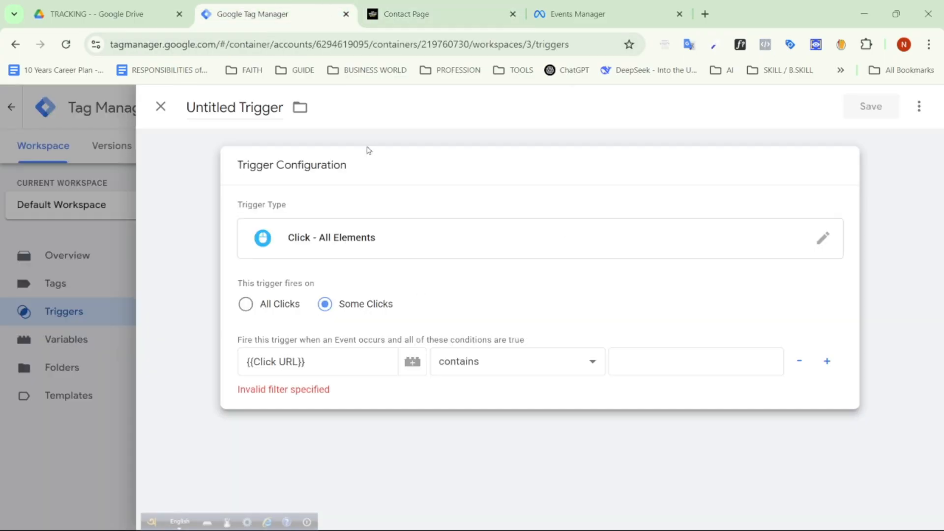
{"action": "left_click", "coordinate": [632, 363]}
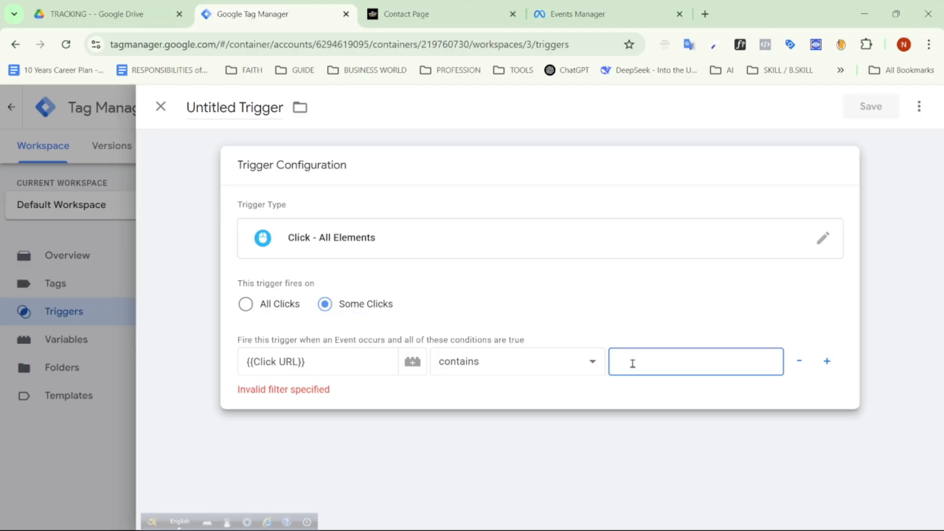
{"action": "type", "text": "tel"}
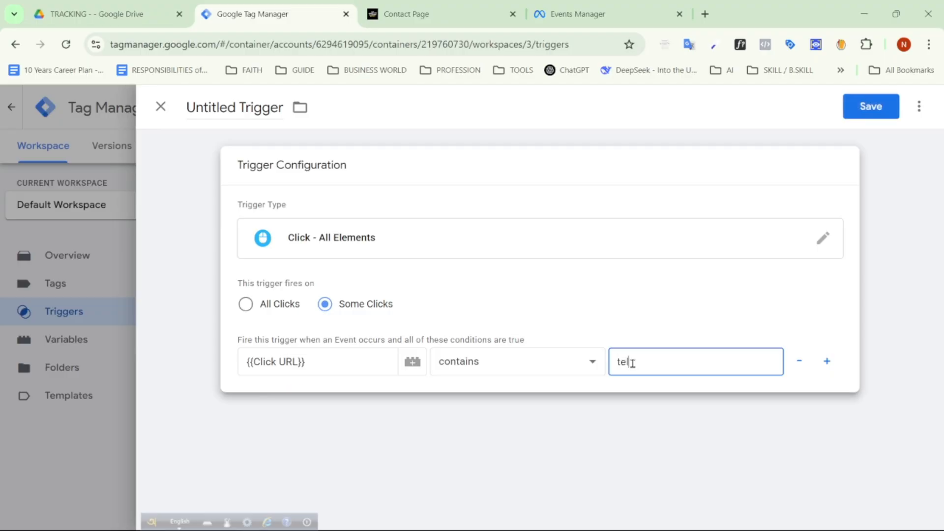
{"action": "type", "text": ":"}
{"action": "left_click", "coordinate": [446, 16]}
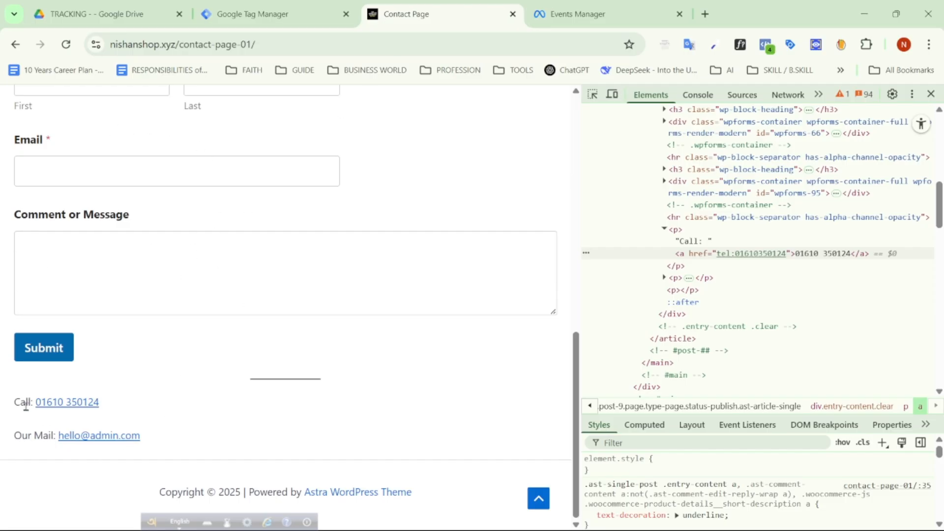
Compare the trigger's Click URL condition in Google Tag Manager with the phone and mail links on the shop's Contact Page.
{"action": "left_click", "coordinate": [253, 15]}
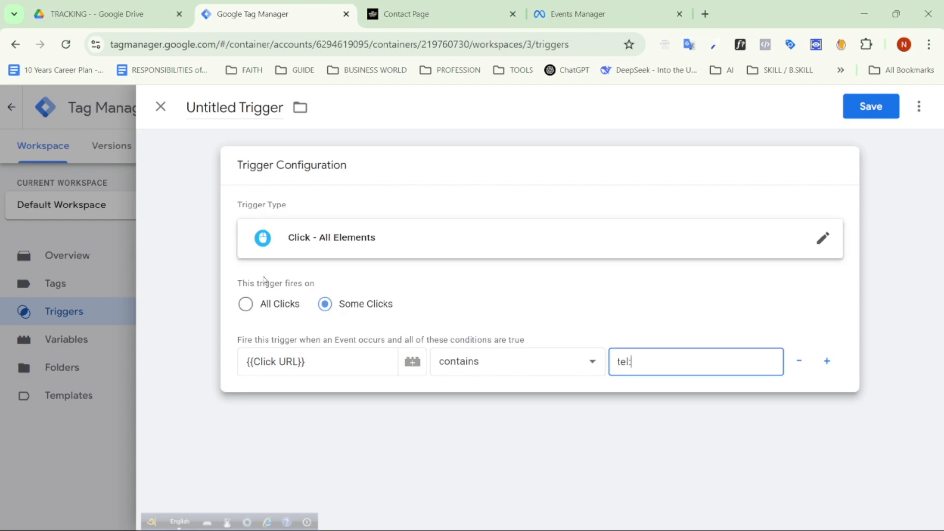
{"action": "left_click", "coordinate": [433, 14]}
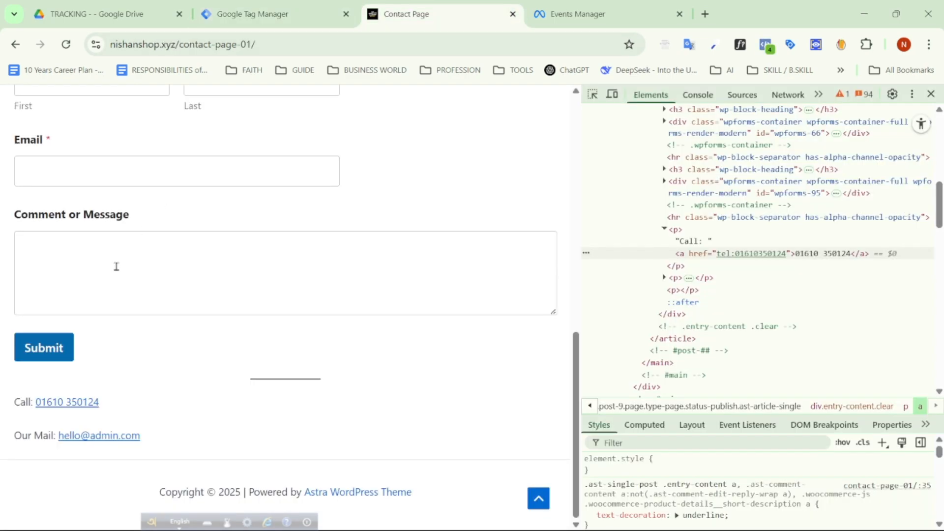
{"action": "left_click", "coordinate": [328, 9]}
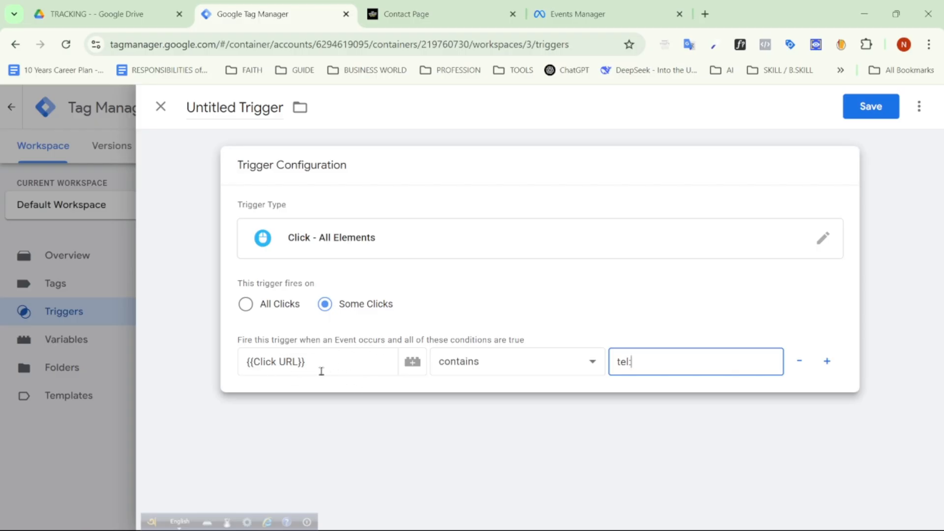
{"action": "left_click", "coordinate": [409, 12]}
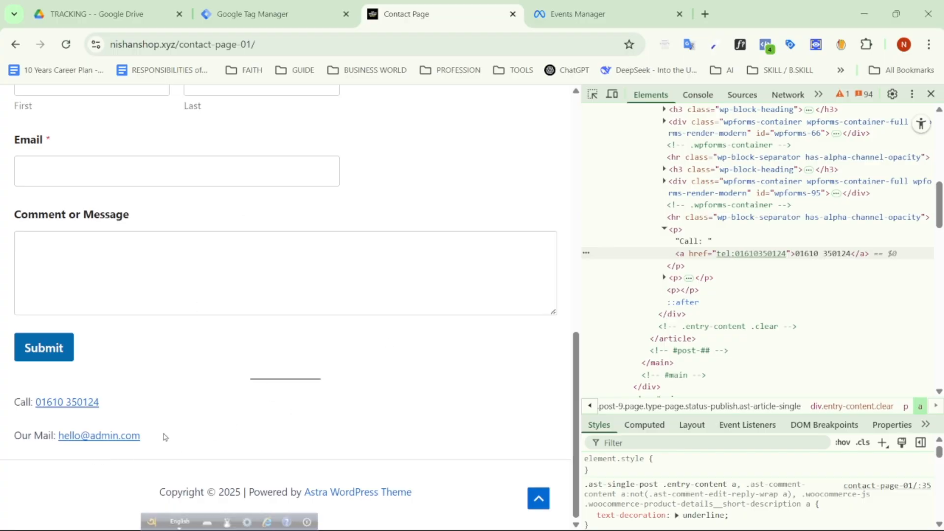
{"action": "left_click", "coordinate": [356, 5]}
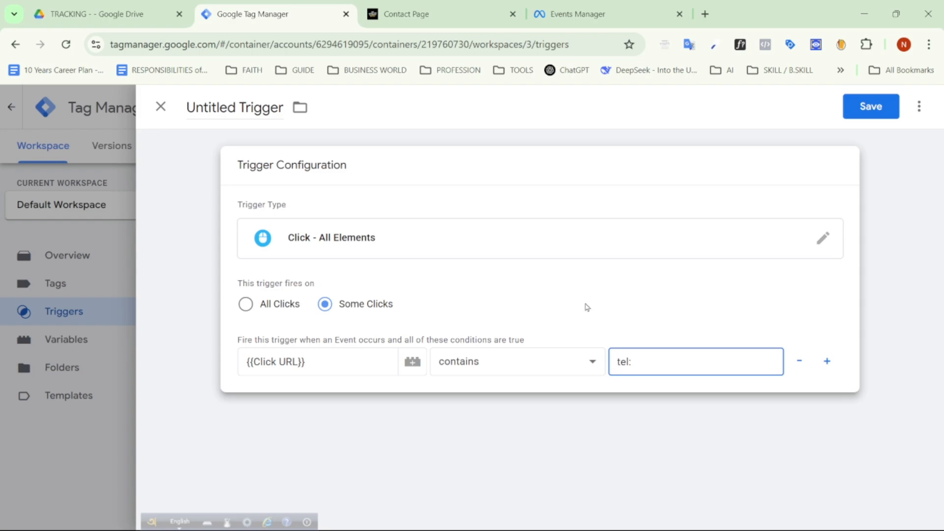
{"action": "left_click", "coordinate": [455, 20]}
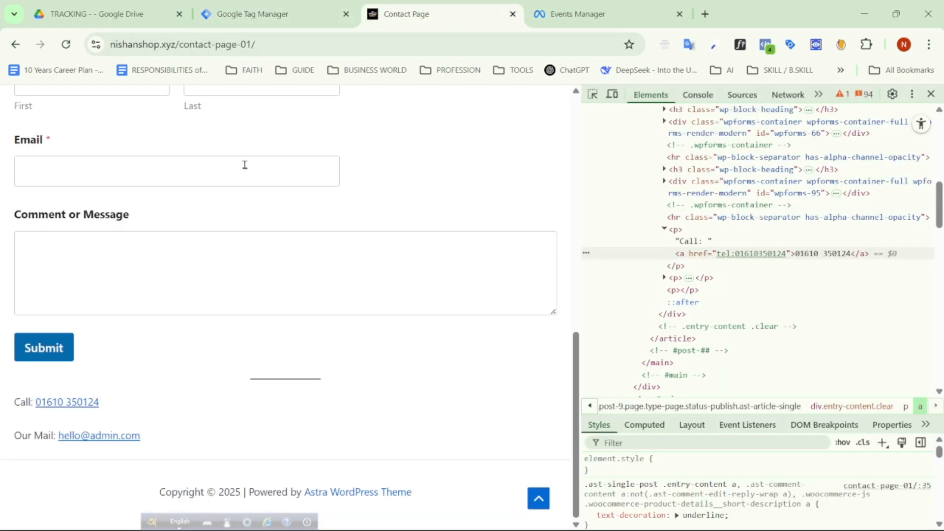
{"action": "left_click", "coordinate": [249, 14]}
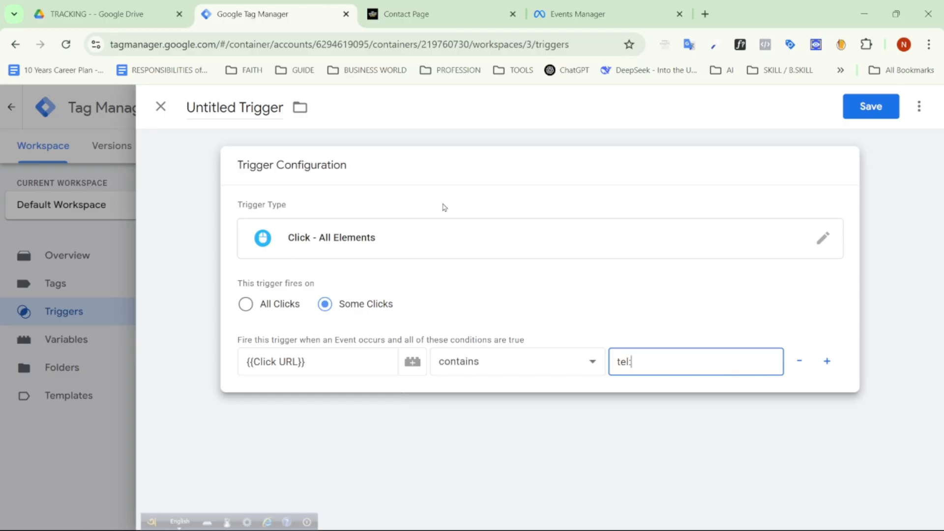
Name the trigger "Phone number click - trigger" and save it.
{"action": "left_click", "coordinate": [240, 108]}
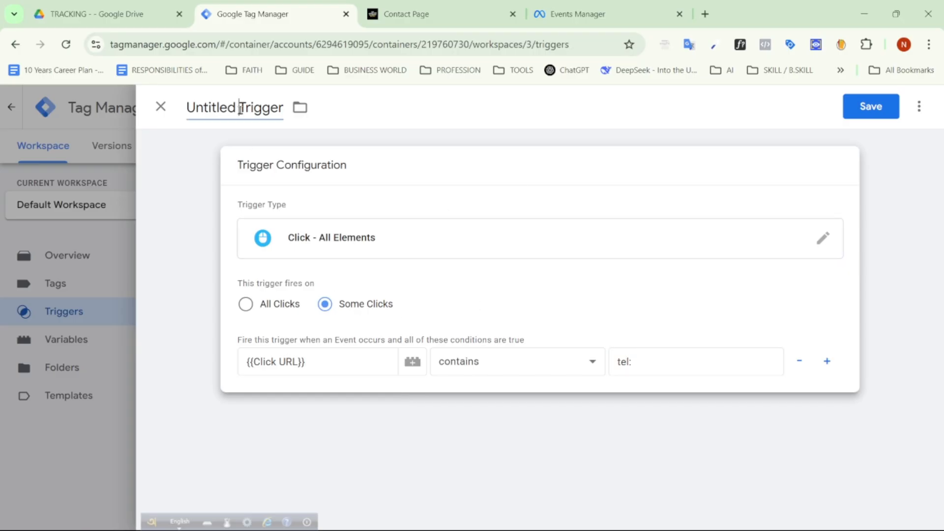
{"action": "key", "text": "BackSpace"}
{"action": "key", "text": "BackSpace"}
{"action": "key", "text": "BackSpace"}
{"action": "key", "text": "BackSpace"}
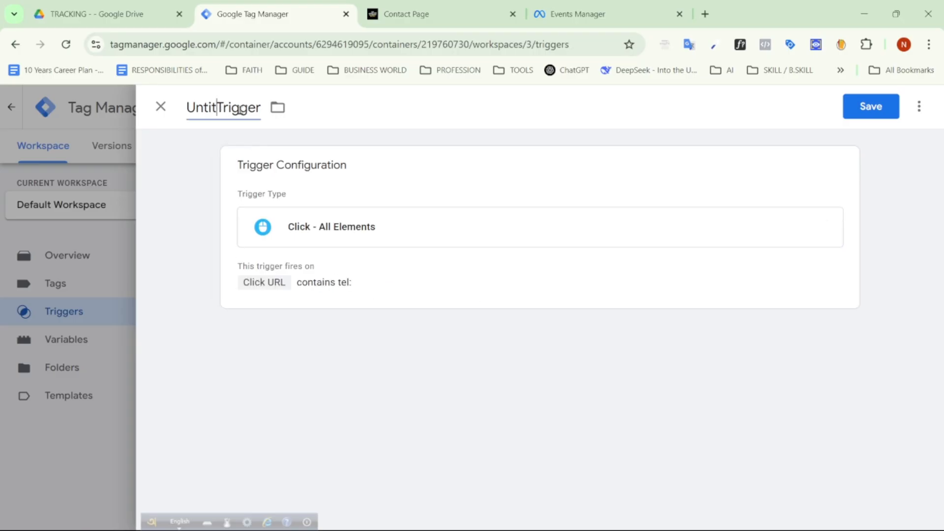
{"action": "key", "text": "ctrl+a"}
{"action": "key", "text": "BackSpace"}
{"action": "type", "text": "Phone number click trigger"}
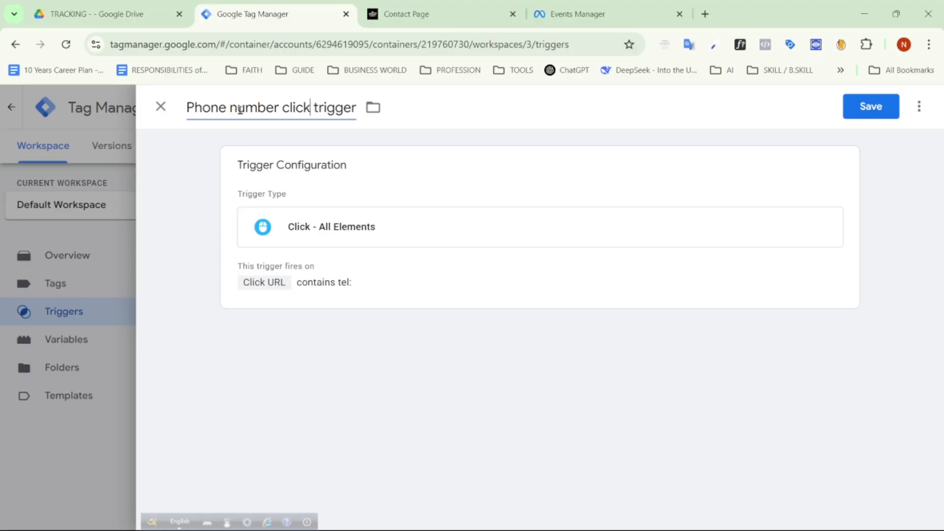
{"action": "type", "text": "-"}
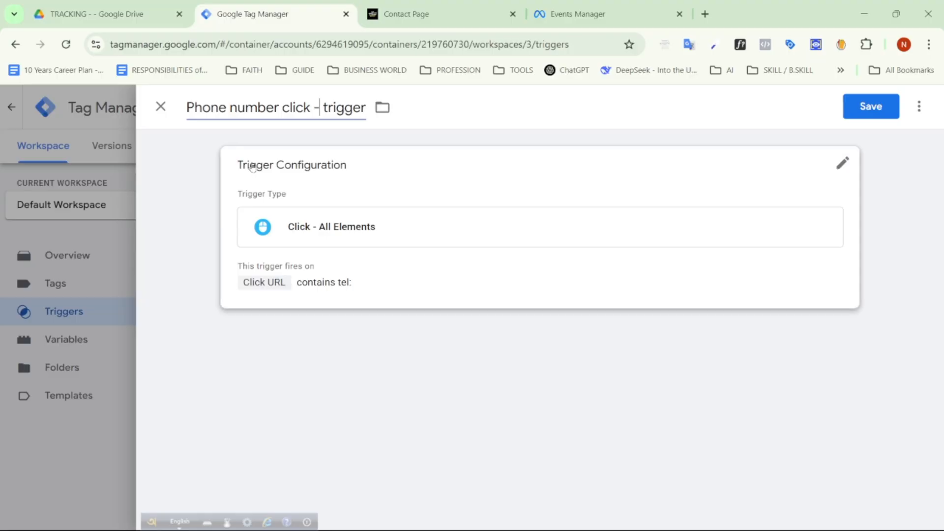
{"action": "left_click", "coordinate": [871, 113]}
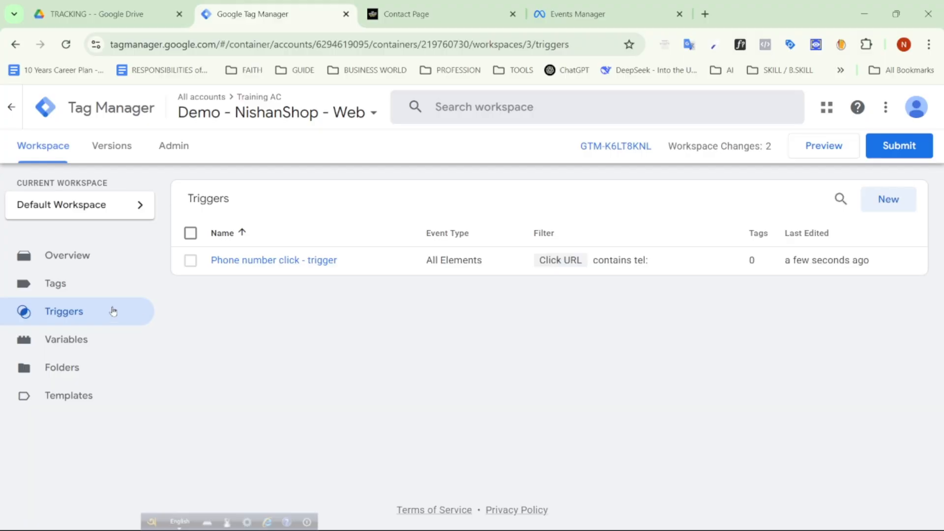
Review the container's existing tags and the test 1000 dataset overview in Meta Events Manager.
{"action": "left_click", "coordinate": [77, 290]}
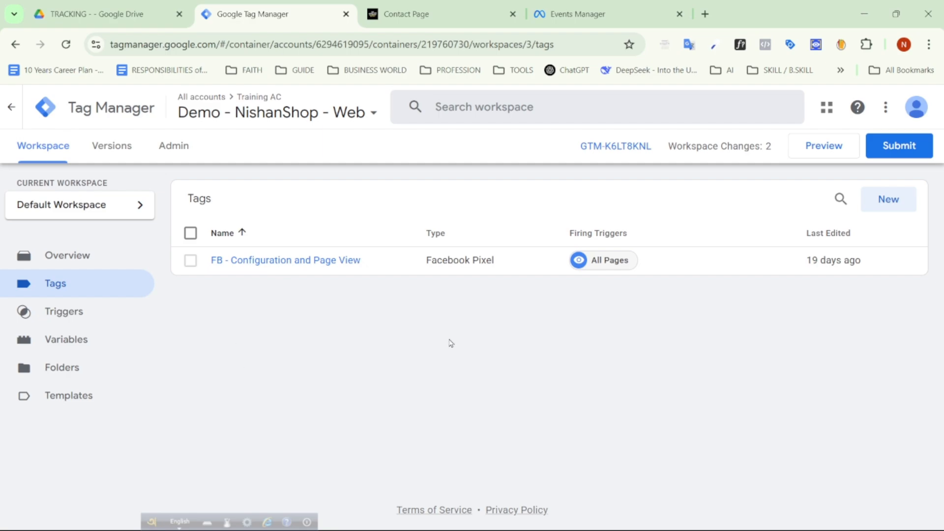
{"action": "left_click", "coordinate": [573, 12]}
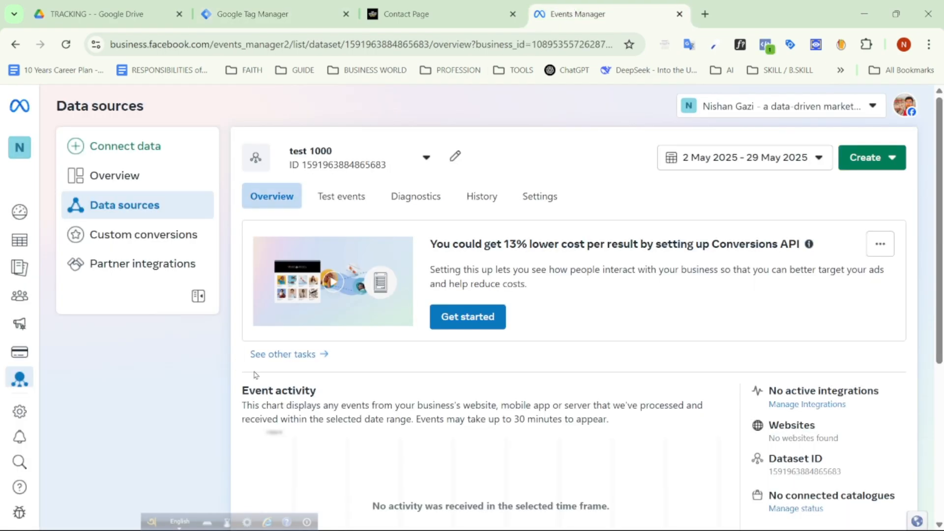
{"action": "left_click", "coordinate": [300, 13]}
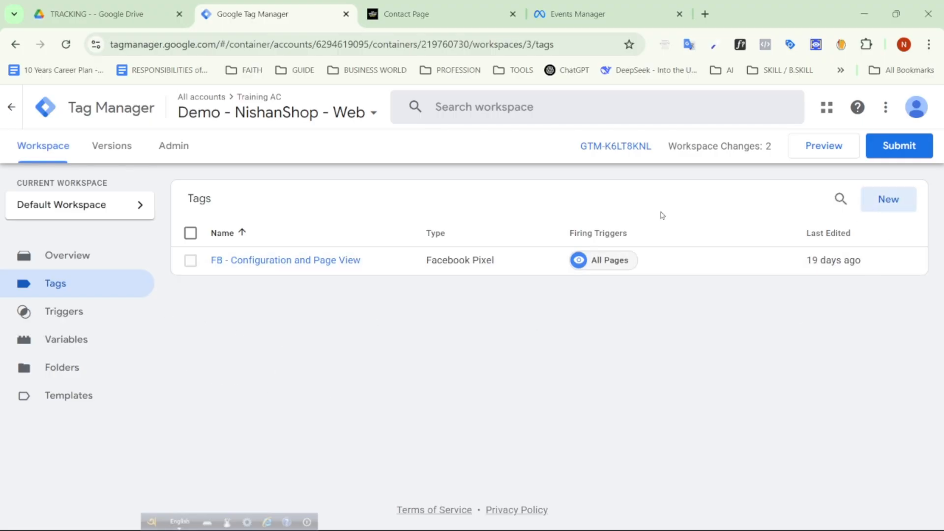
Search the tag template gallery for "facebook" to check the Facebook Pixel template by facebookarchive, then close the gallery.
{"action": "left_click", "coordinate": [56, 401]}
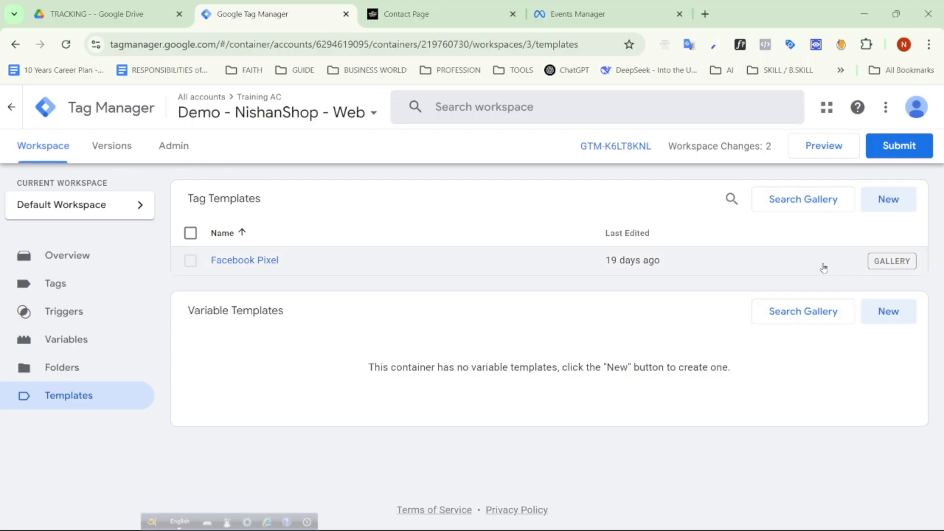
{"action": "left_click", "coordinate": [820, 206]}
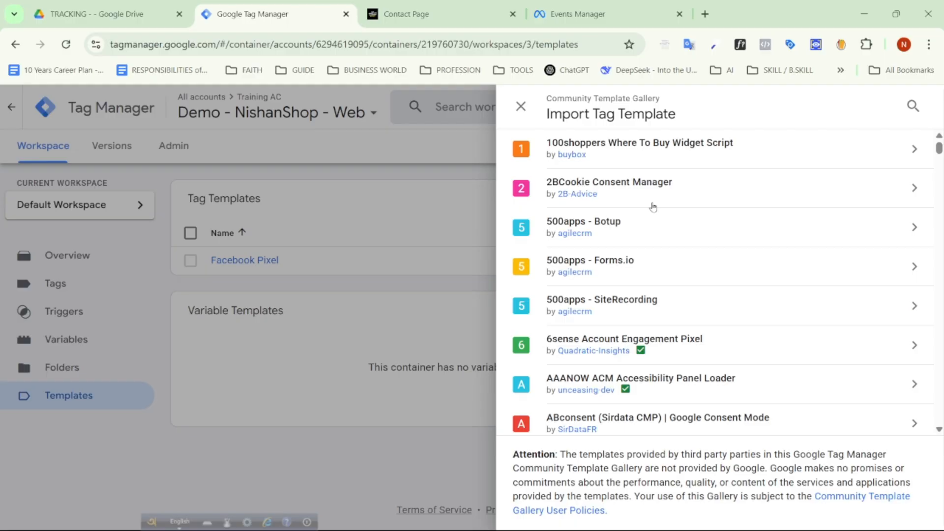
{"action": "left_click", "coordinate": [913, 106]}
{"action": "type", "text": "facebook"}
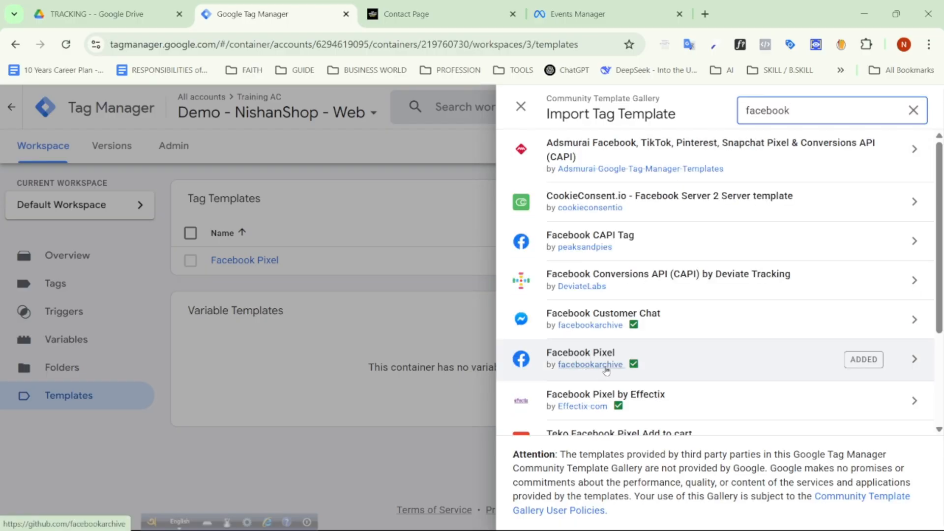
{"action": "left_click", "coordinate": [386, 350]}
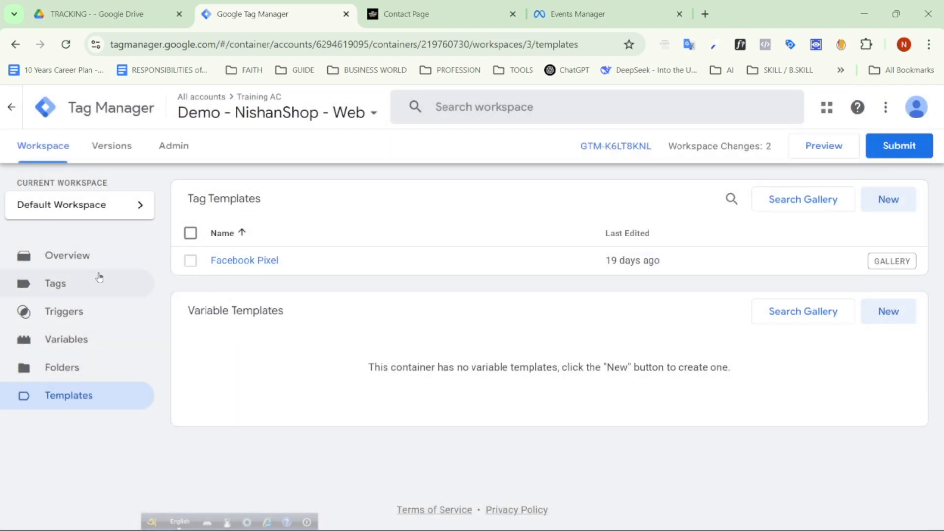
Create a new tag and assign Phone number click - trigger as its firing trigger.
{"action": "left_click", "coordinate": [81, 283]}
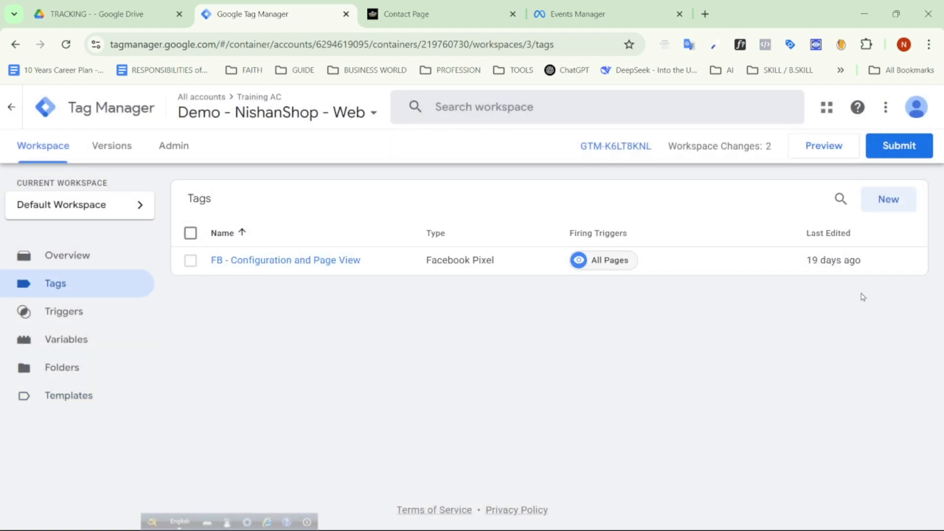
{"action": "left_click", "coordinate": [894, 206]}
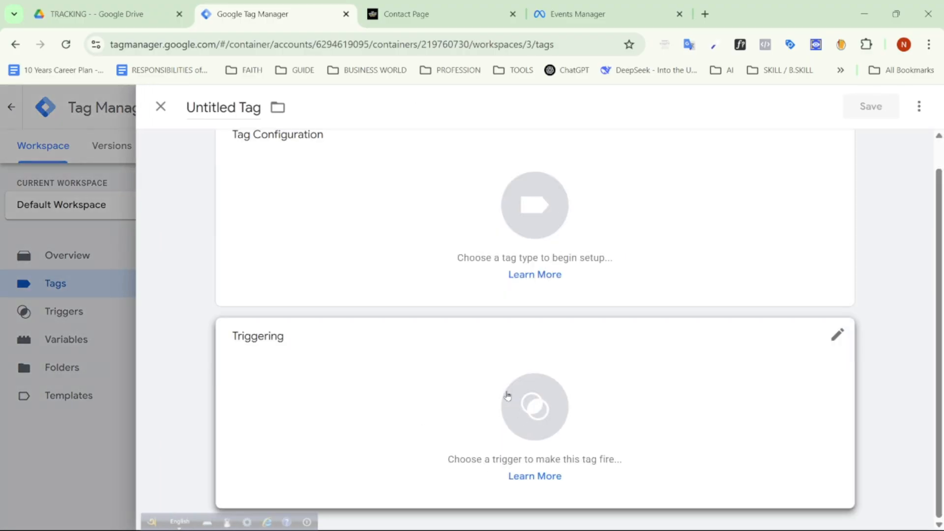
{"action": "left_click", "coordinate": [435, 416]}
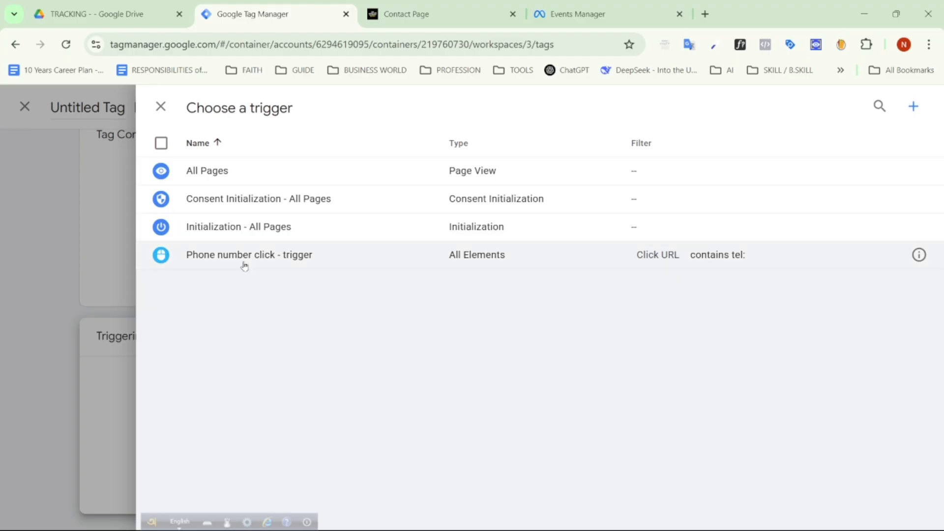
{"action": "left_click", "coordinate": [280, 256]}
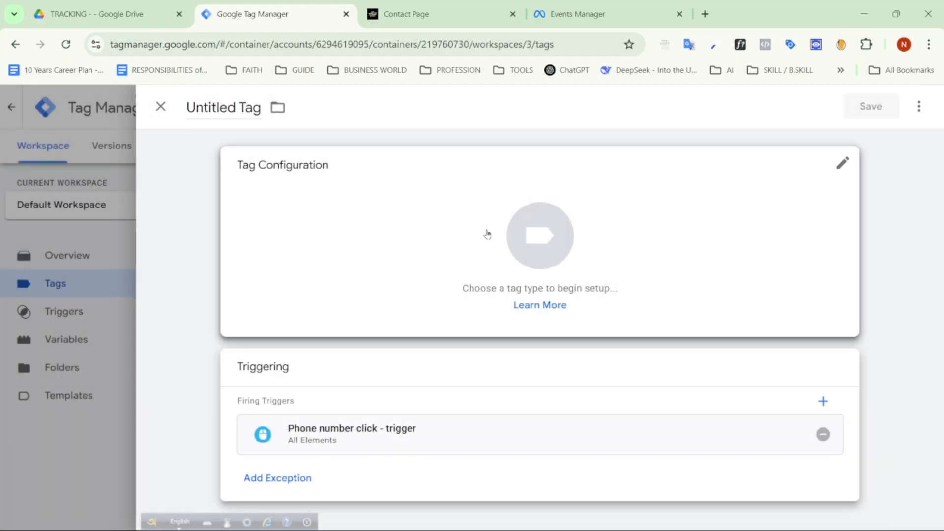
Set the new tag's type to the Facebook Pixel template by facebookarchive.
{"action": "left_click", "coordinate": [458, 240]}
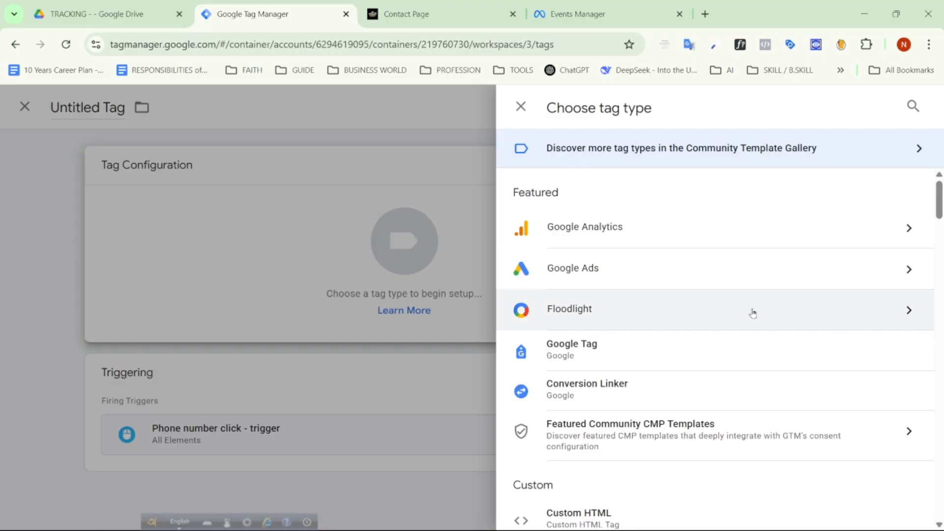
{"action": "scroll", "coordinate": [750, 312], "scroll_direction": "down", "scroll_amount": 5}
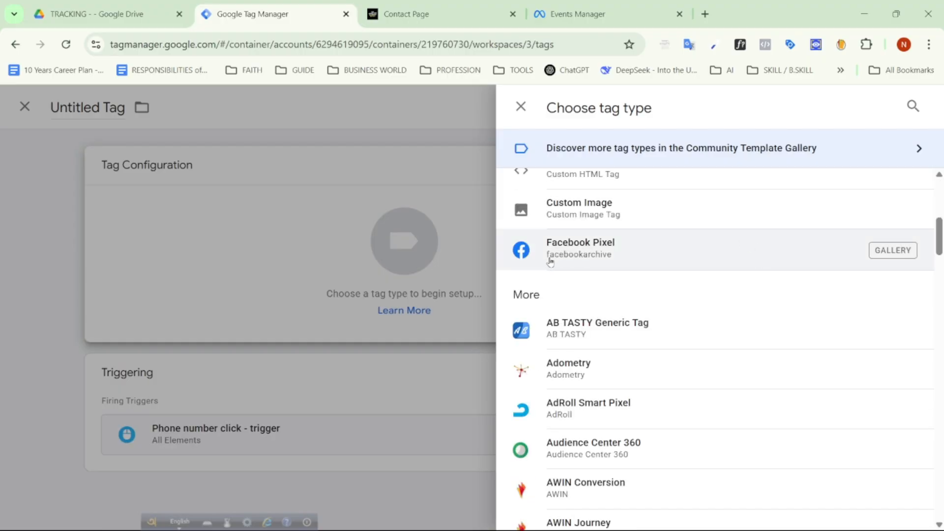
{"action": "left_click", "coordinate": [597, 251]}
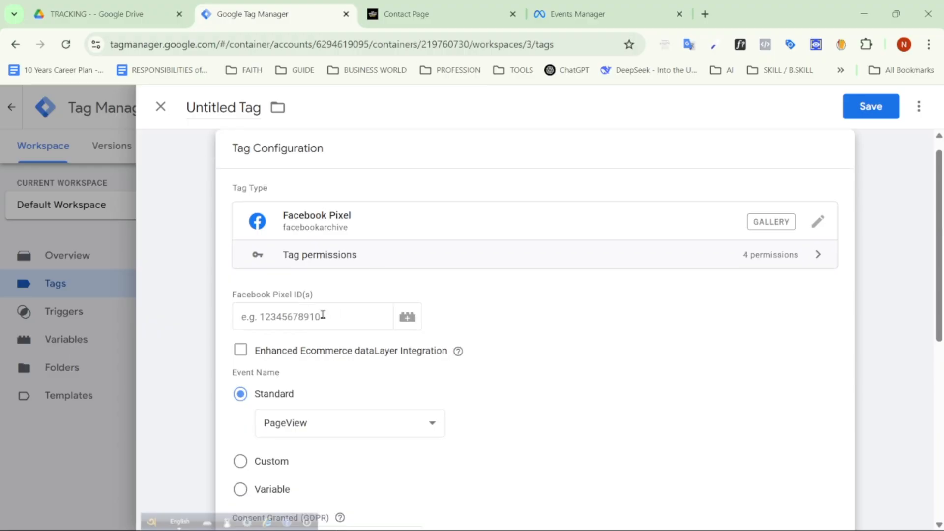
Copy the dataset ID from the test 1000 dataset's settings in Events Manager into the tag's Facebook Pixel ID(s) field.
{"action": "left_click", "coordinate": [590, 14]}
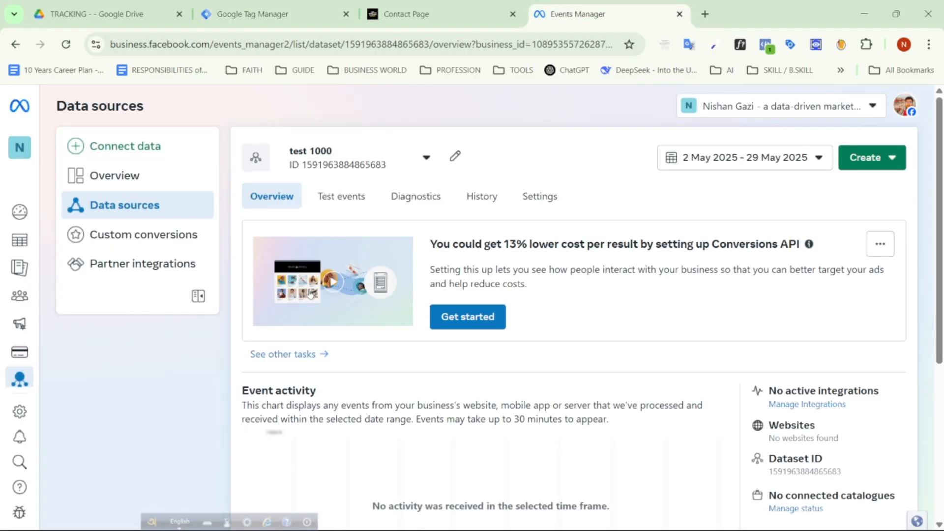
{"action": "left_click", "coordinate": [547, 197]}
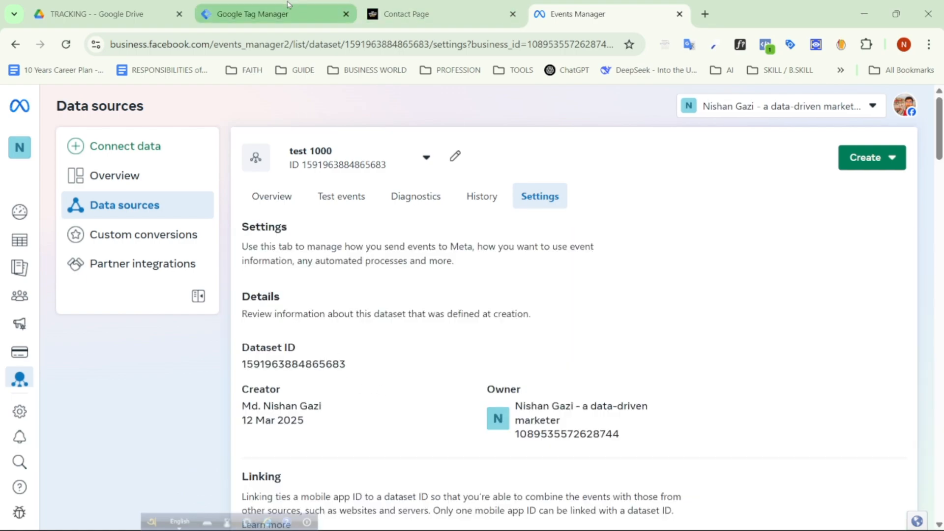
{"action": "left_click", "coordinate": [275, 13]}
{"action": "right_click", "coordinate": [345, 325]}
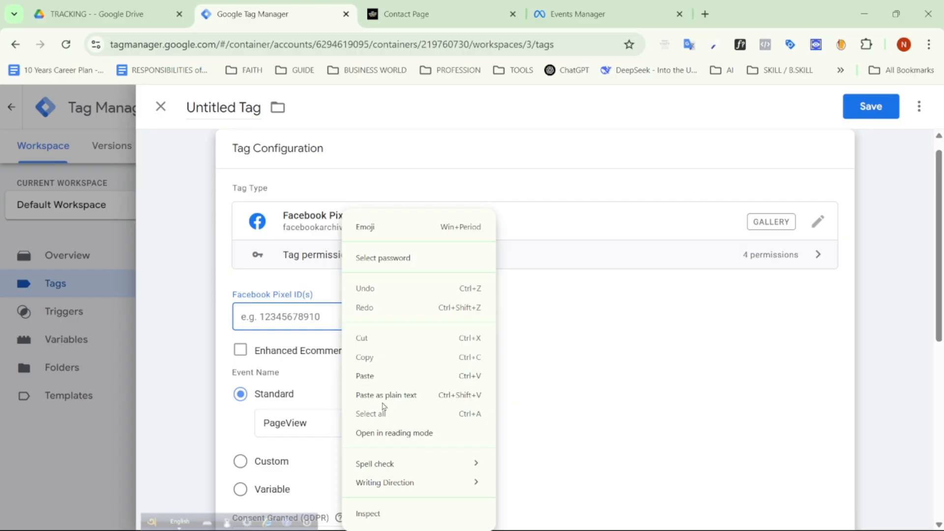
{"action": "left_click", "coordinate": [383, 375]}
{"action": "left_click", "coordinate": [538, 361]}
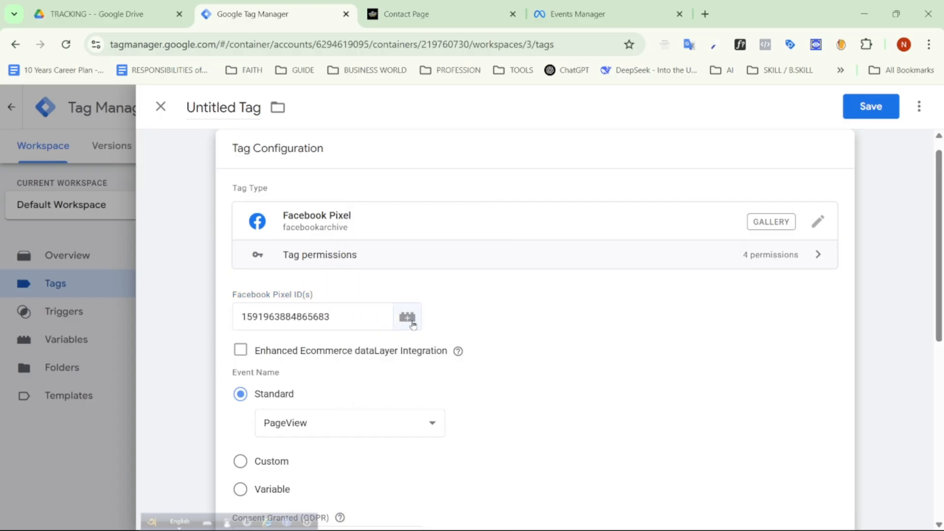
Set the Facebook Pixel tag's event name to a custom event called PhoneNoClick.
{"action": "scroll", "coordinate": [414, 386], "scroll_direction": "down", "scroll_amount": 2}
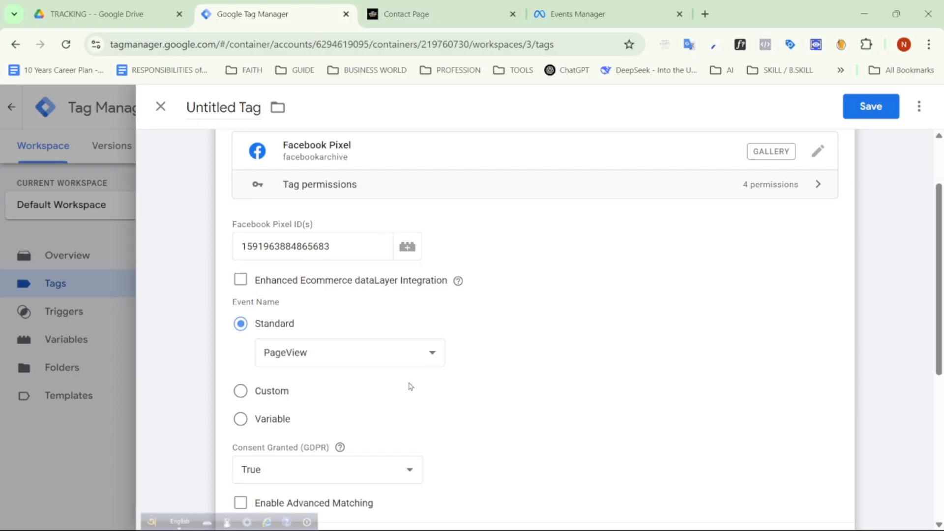
{"action": "scroll", "coordinate": [436, 361], "scroll_direction": "down", "scroll_amount": 2}
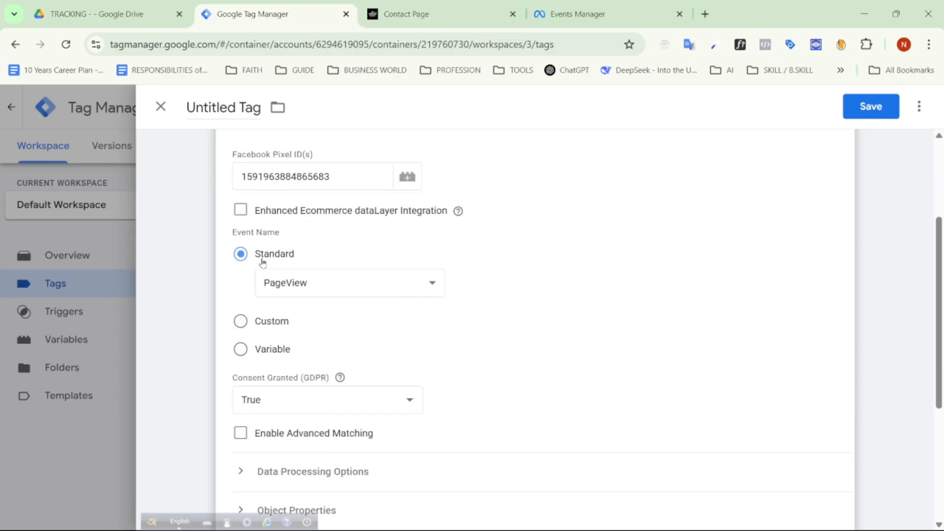
{"action": "left_click", "coordinate": [415, 284]}
{"action": "scroll", "coordinate": [307, 126], "scroll_direction": "down", "scroll_amount": 1}
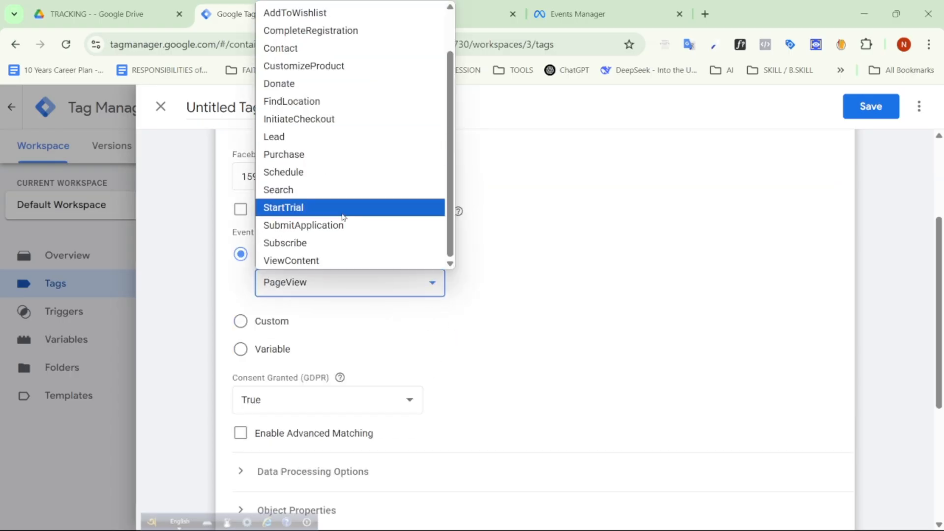
{"action": "scroll", "coordinate": [334, 236], "scroll_direction": "up", "scroll_amount": 1}
{"action": "scroll", "coordinate": [305, 143], "scroll_direction": "down", "scroll_amount": 1}
{"action": "left_click", "coordinate": [228, 280]}
{"action": "left_click", "coordinate": [241, 325]}
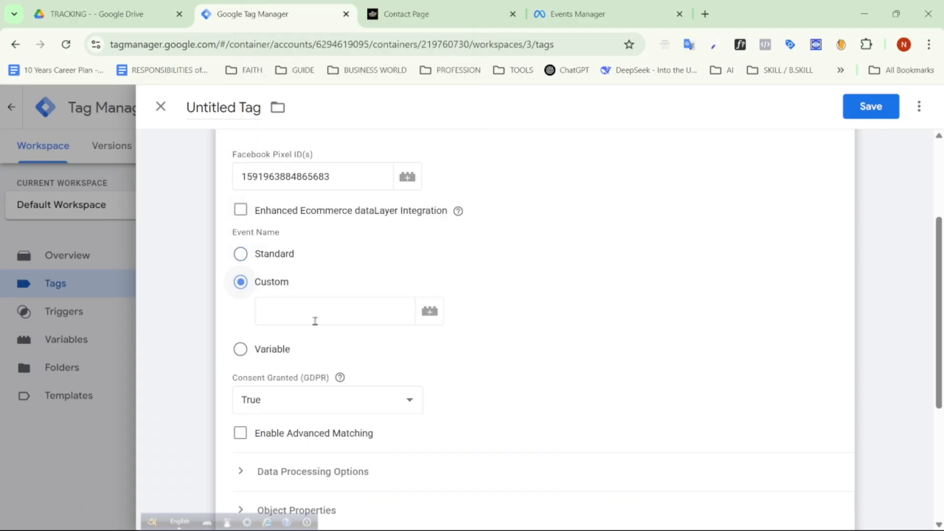
{"action": "left_click", "coordinate": [315, 321]}
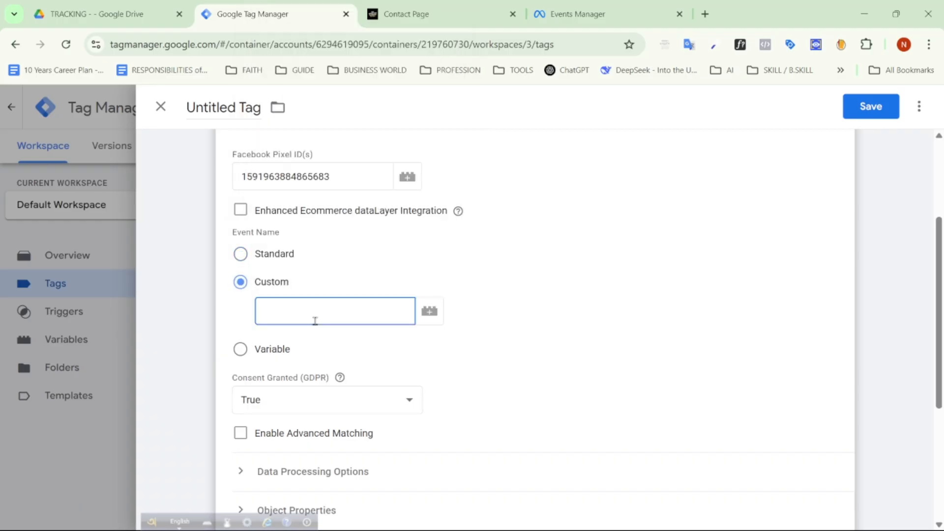
{"action": "type", "text": "PhoneNoClick"}
{"action": "left_click", "coordinate": [572, 321]}
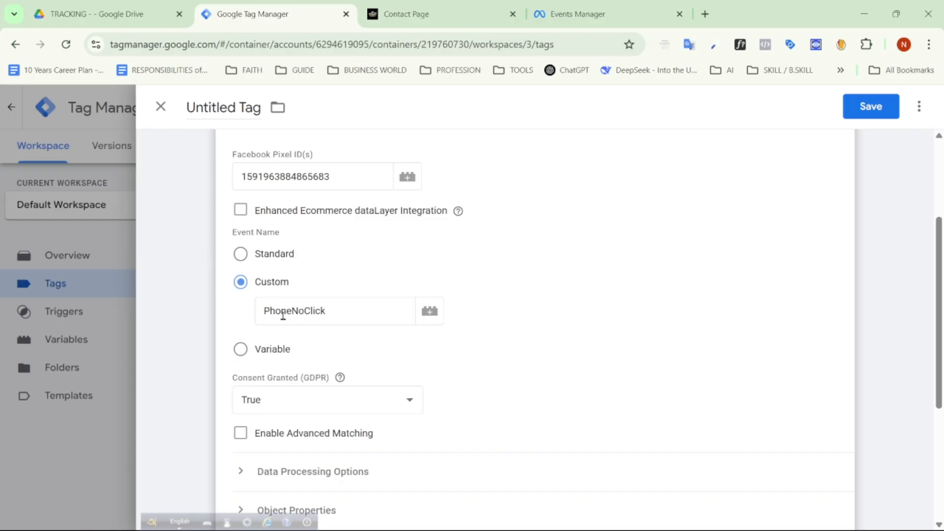
Examine the tag's Object Properties options and its remaining settings, leaving them unmodified.
{"action": "scroll", "coordinate": [310, 360], "scroll_direction": "down", "scroll_amount": 3}
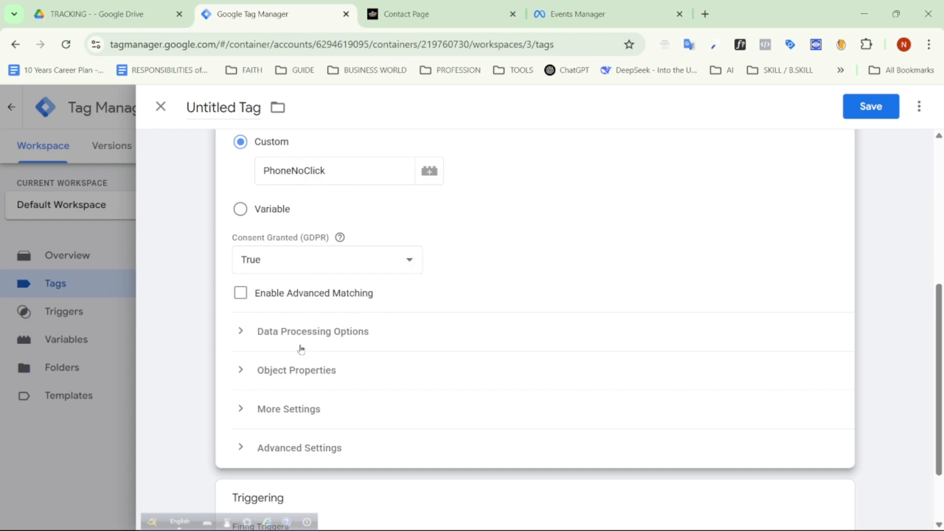
{"action": "left_click", "coordinate": [301, 371]}
{"action": "scroll", "coordinate": [299, 432], "scroll_direction": "down", "scroll_amount": 3}
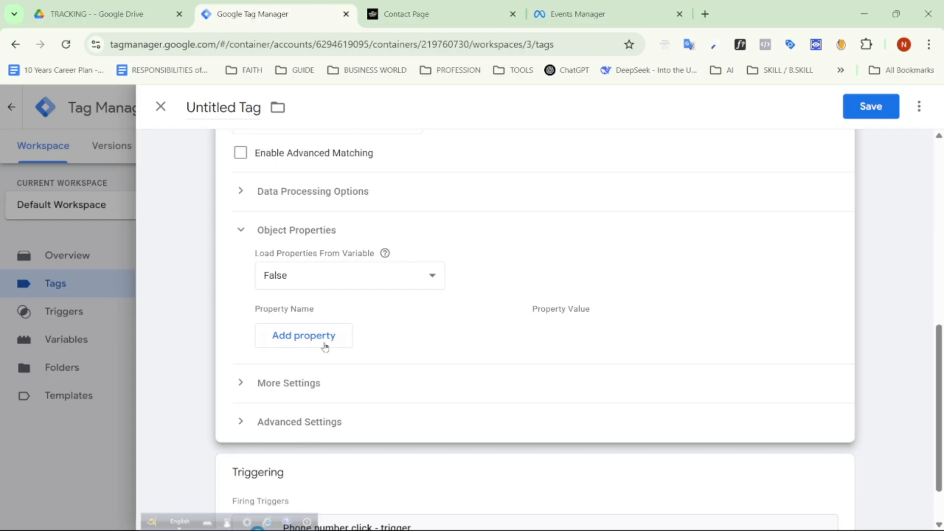
{"action": "scroll", "coordinate": [270, 378], "scroll_direction": "up", "scroll_amount": 2}
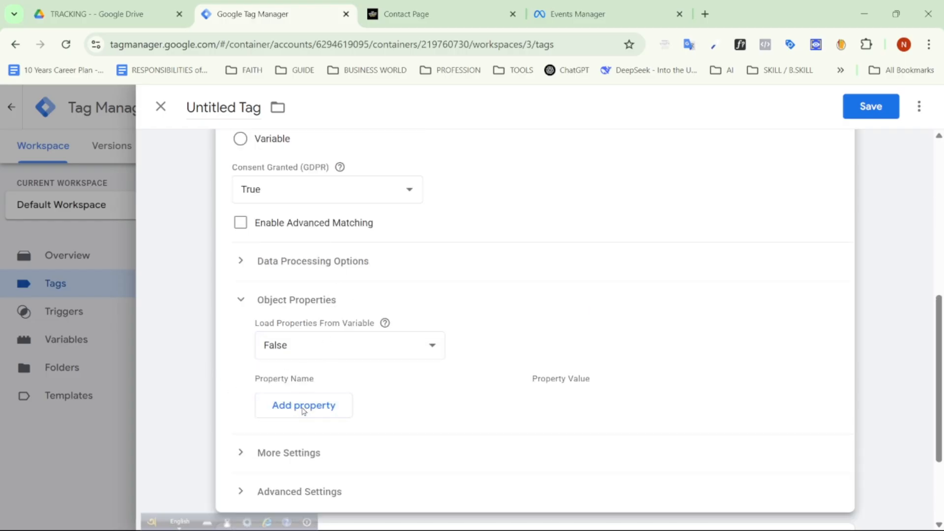
{"action": "left_click", "coordinate": [309, 304]}
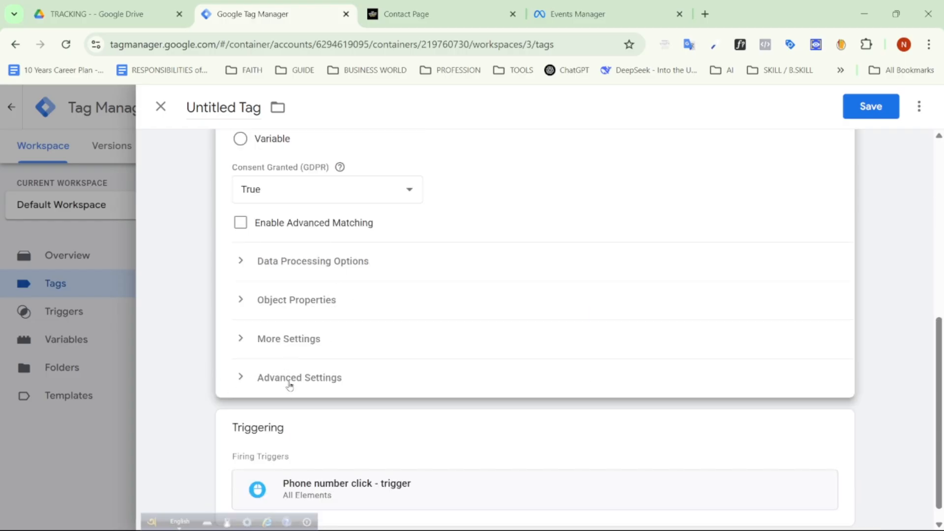
{"action": "scroll", "coordinate": [293, 408], "scroll_direction": "up", "scroll_amount": 2}
{"action": "scroll", "coordinate": [300, 428], "scroll_direction": "up", "scroll_amount": 4}
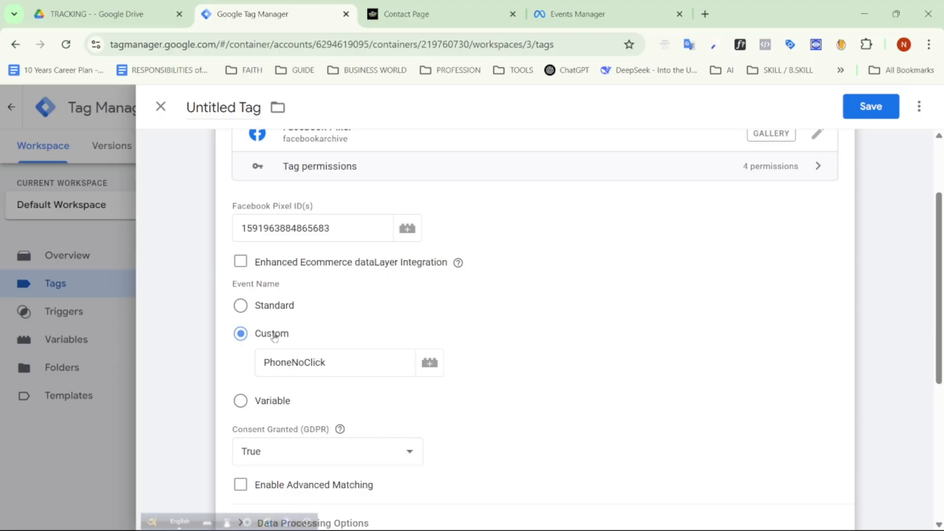
{"action": "scroll", "coordinate": [289, 374], "scroll_direction": "up", "scroll_amount": 2}
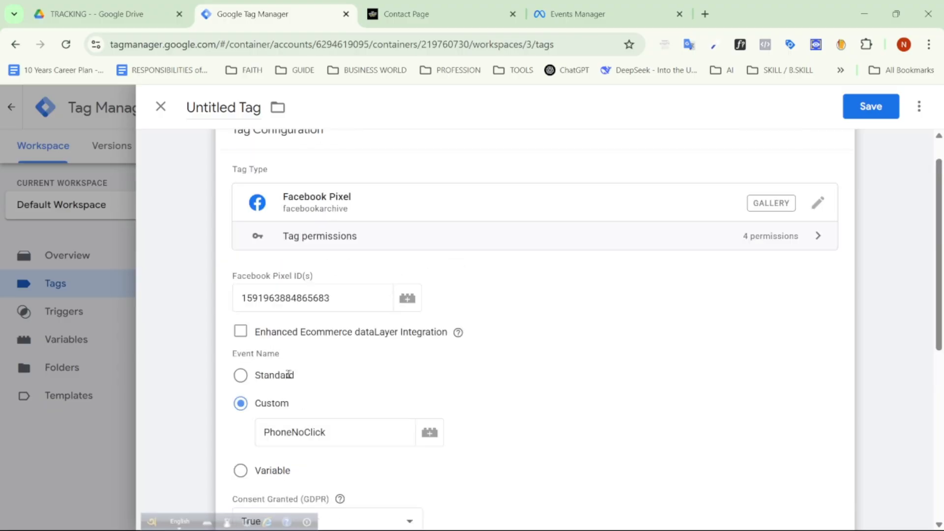
Rename the tag as Phone Number Click - Tag and save it.
{"action": "left_click", "coordinate": [239, 107]}
{"action": "triple_click", "coordinate": [239, 108]}
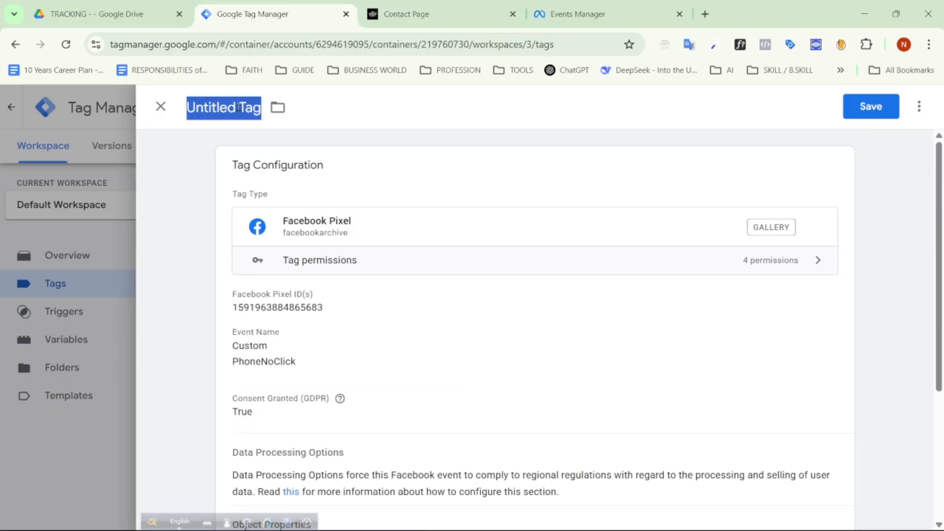
{"action": "key", "text": "BackSpace"}
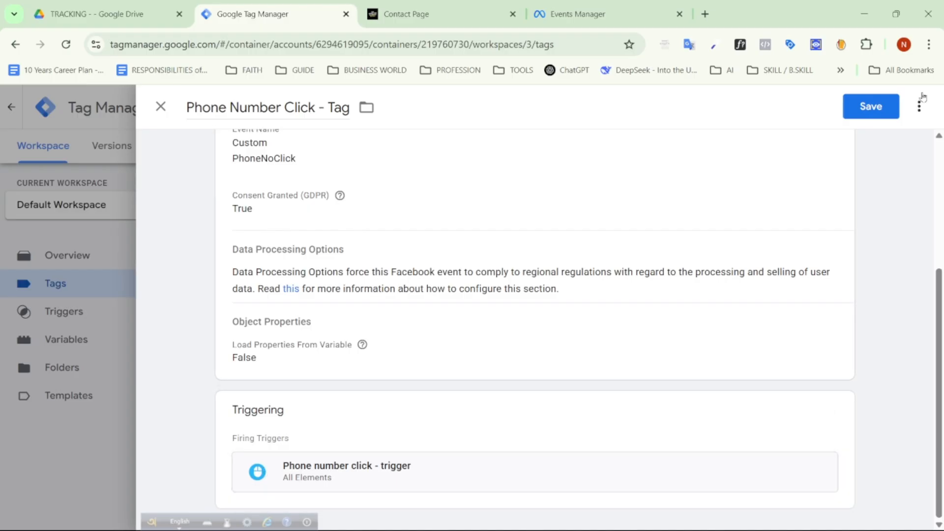
{"action": "left_click", "coordinate": [870, 107]}
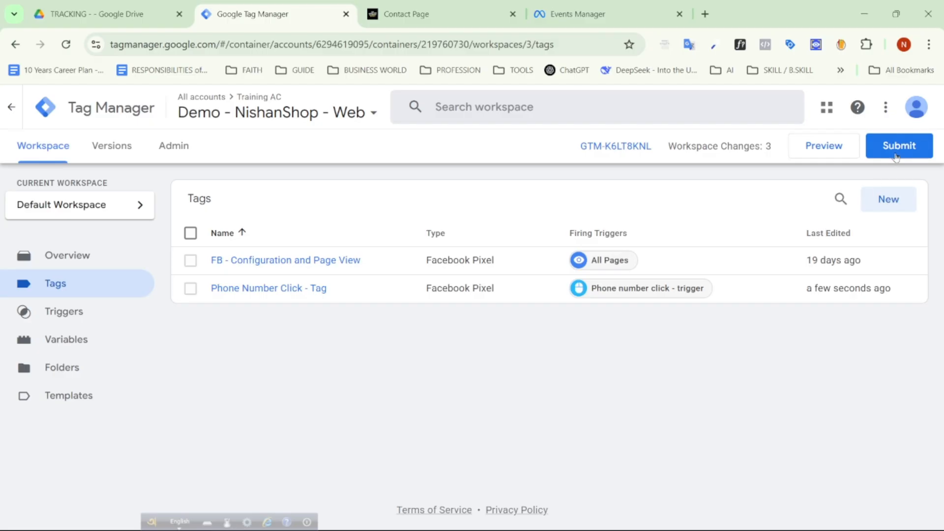
Publish the workspace changes to the Live environment without a version name or description, and return to the workspace overview.
{"action": "left_click", "coordinate": [610, 15]}
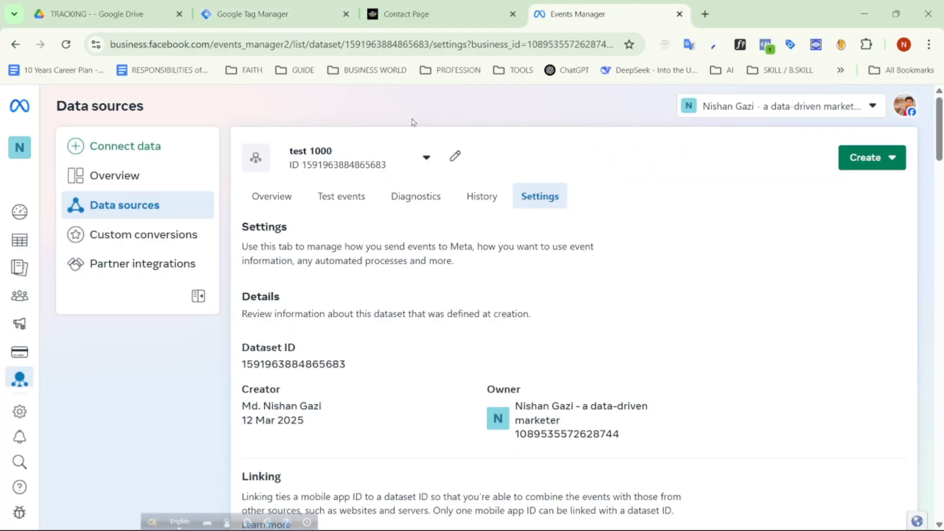
{"action": "left_click", "coordinate": [253, 14]}
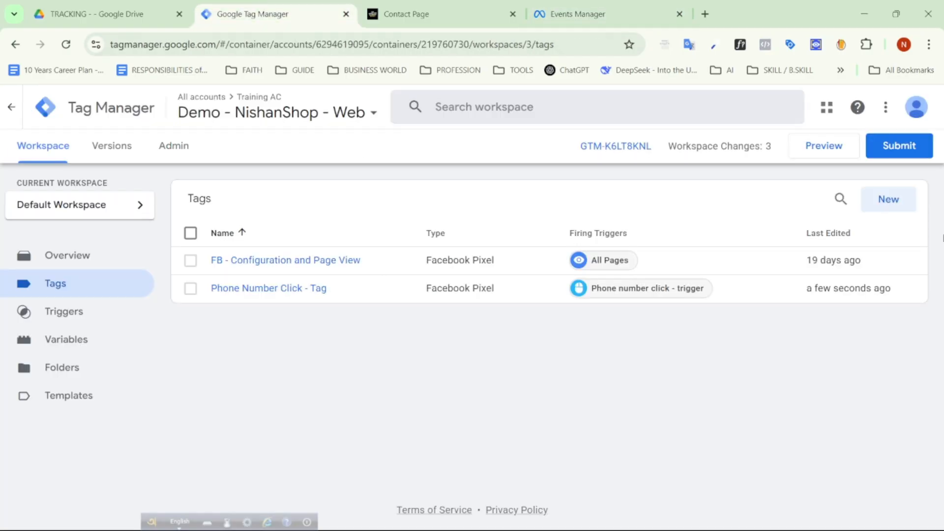
{"action": "left_click", "coordinate": [897, 146]}
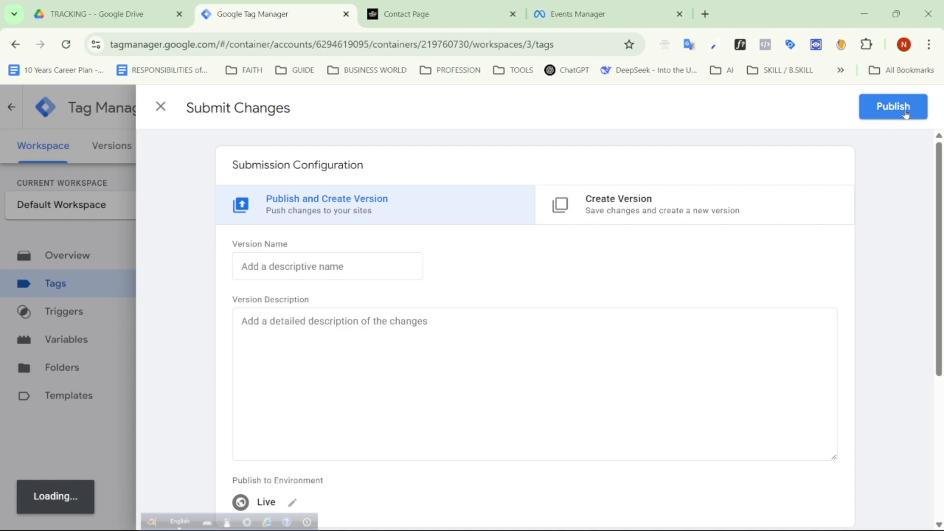
{"action": "left_click", "coordinate": [906, 110]}
{"action": "left_click", "coordinate": [627, 499]}
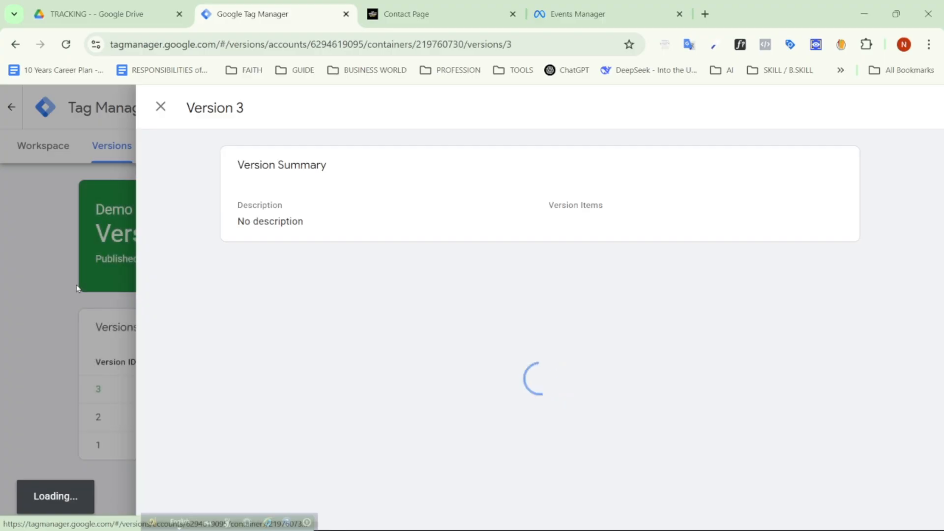
{"action": "left_click", "coordinate": [76, 288]}
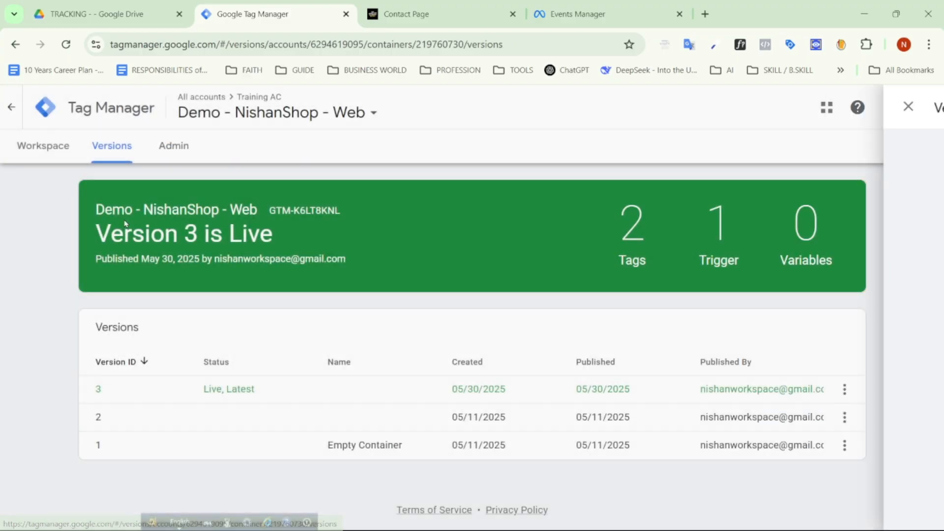
{"action": "left_click", "coordinate": [61, 147]}
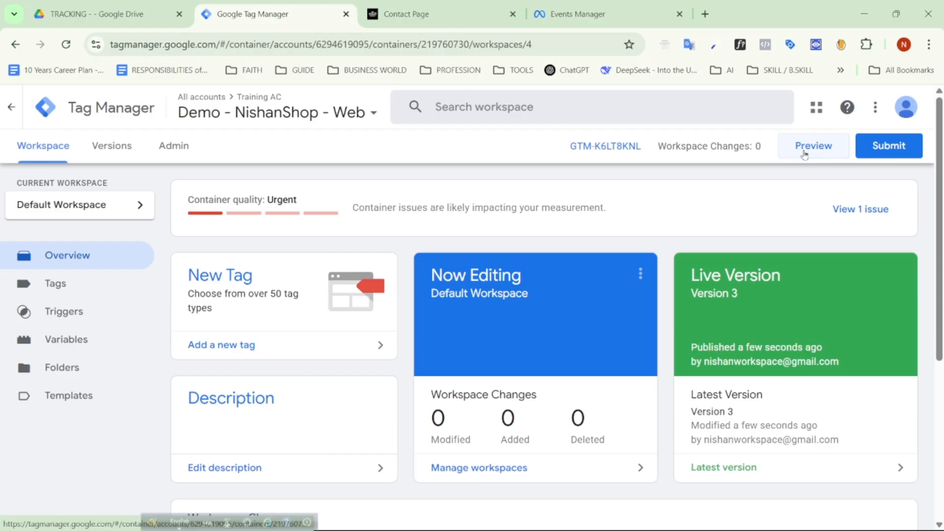
{"action": "left_click", "coordinate": [804, 154]}
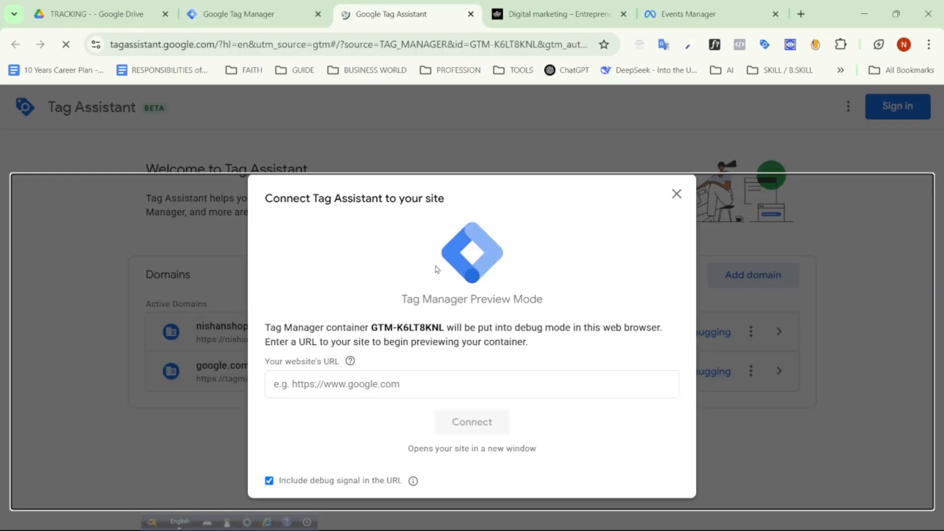
{"action": "left_click", "coordinate": [344, 396]}
{"action": "left_click", "coordinate": [433, 222]}
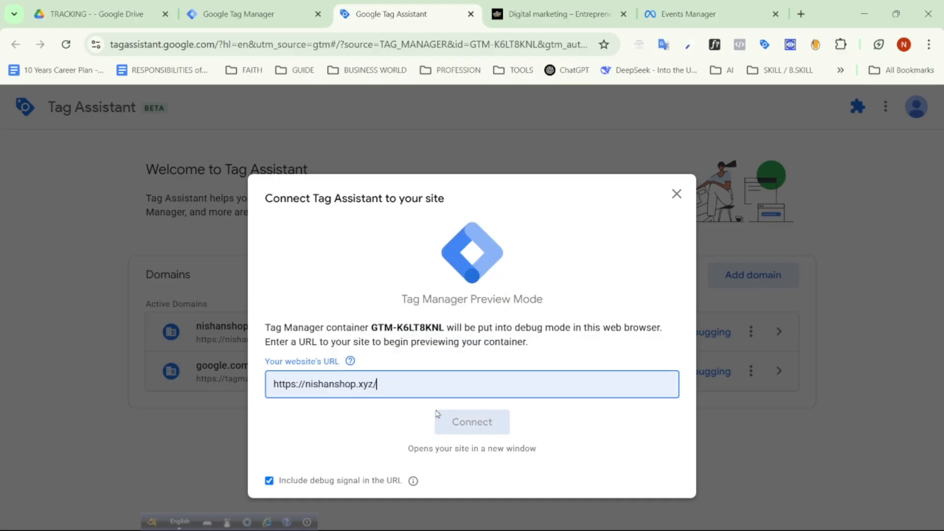
{"action": "left_click", "coordinate": [472, 421]}
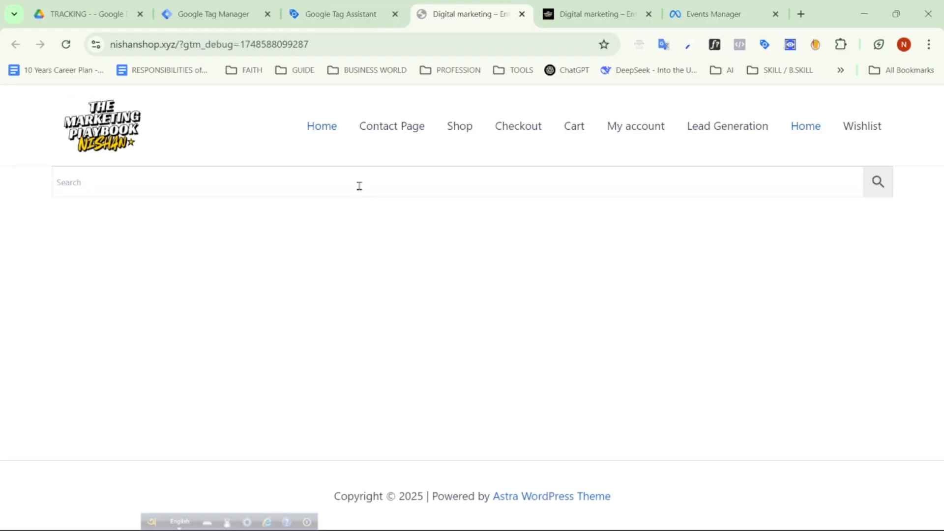
{"action": "left_click", "coordinate": [353, 5]}
{"action": "left_click", "coordinate": [458, 351]}
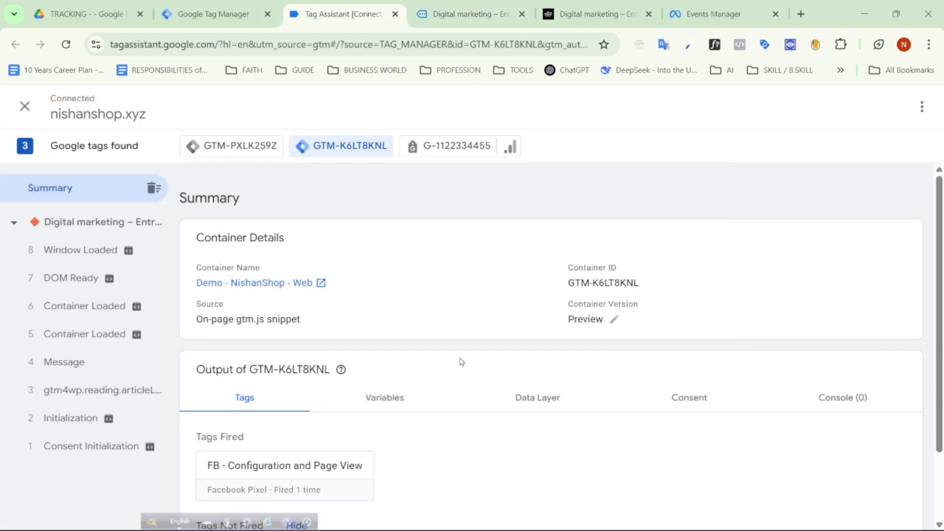
Open the Contact Page on the connected shop site and go to the phone link below the form.
{"action": "left_click", "coordinate": [444, 6]}
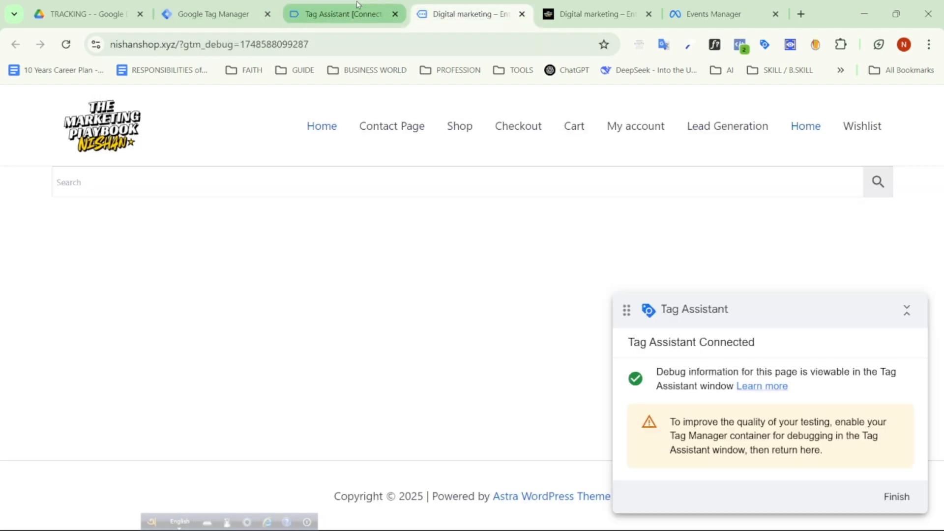
{"action": "left_click", "coordinate": [330, 6]}
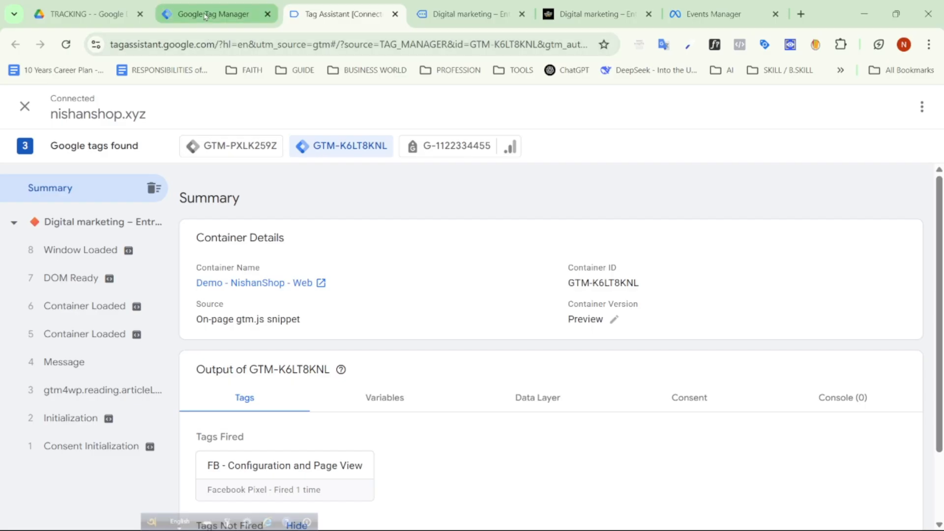
{"action": "left_click", "coordinate": [462, 14]}
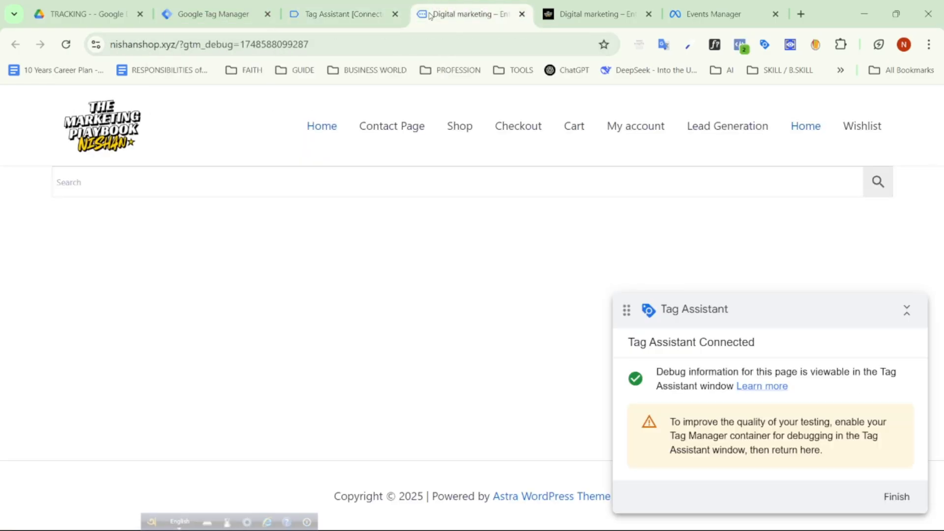
{"action": "left_click", "coordinate": [376, 127]}
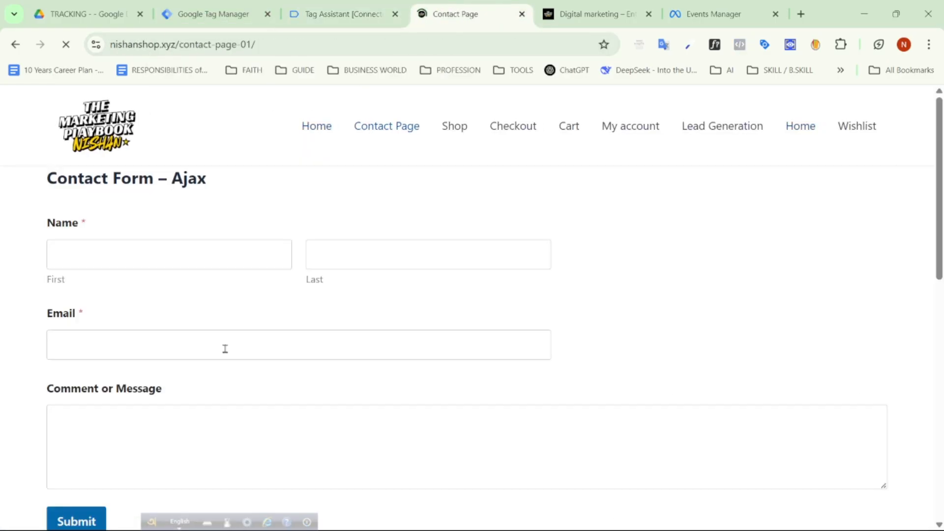
{"action": "scroll", "coordinate": [226, 353], "scroll_direction": "down", "scroll_amount": 12}
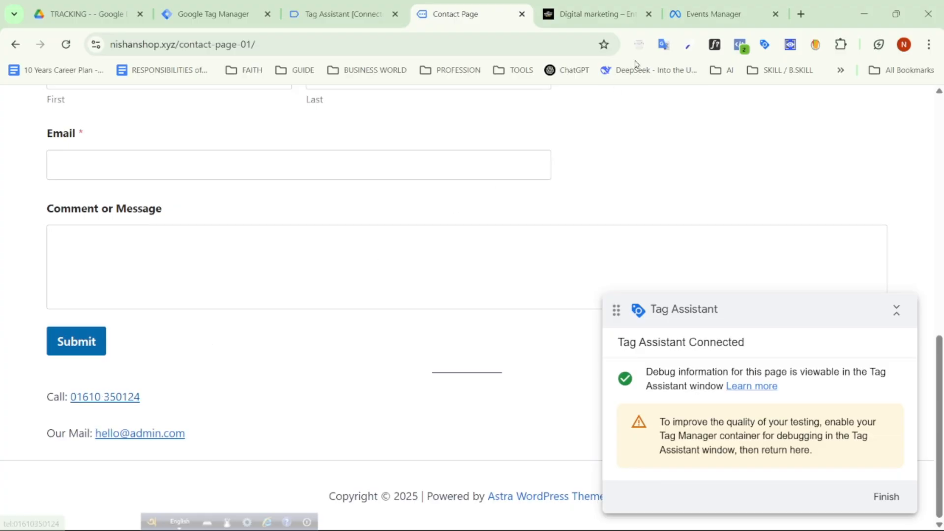
Open Test events for the test 1000 dataset in Events Manager, reload the page, and return to the site's contact page.
{"action": "left_click", "coordinate": [706, 15]}
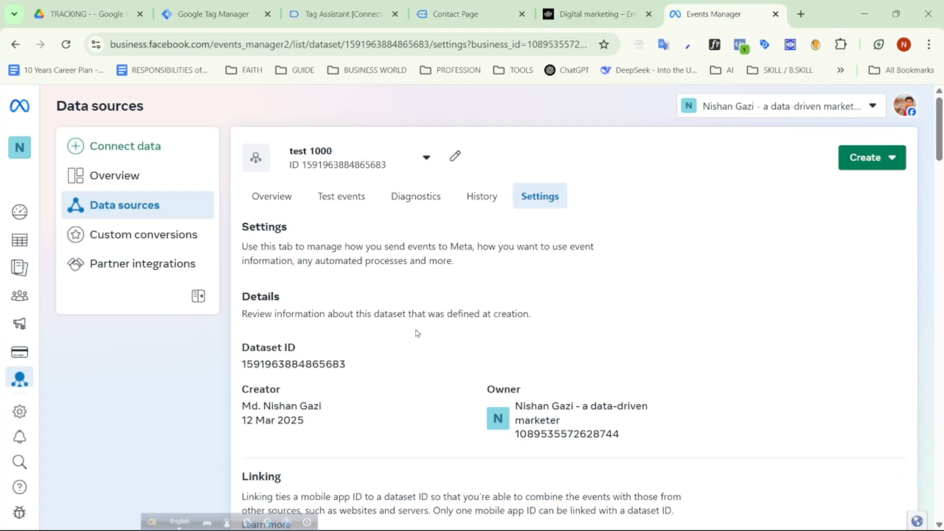
{"action": "left_click", "coordinate": [334, 199]}
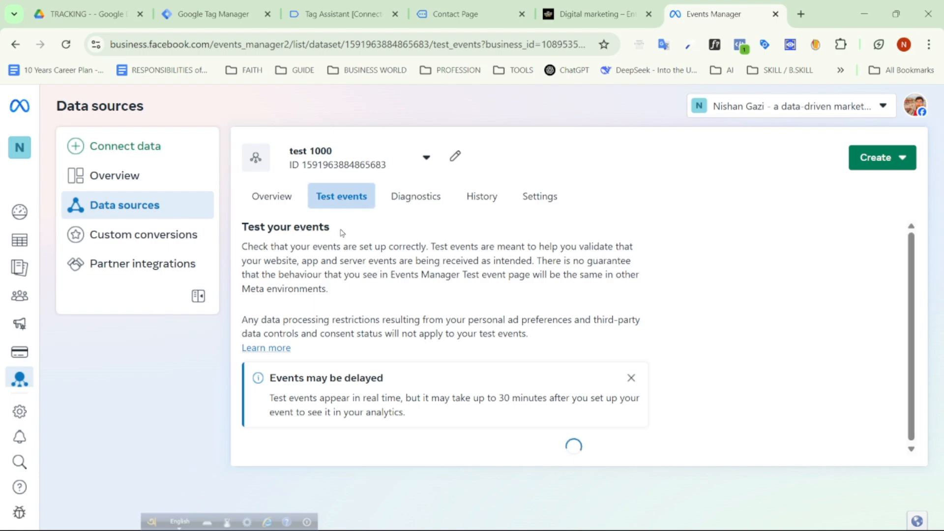
{"action": "left_click", "coordinate": [630, 377]}
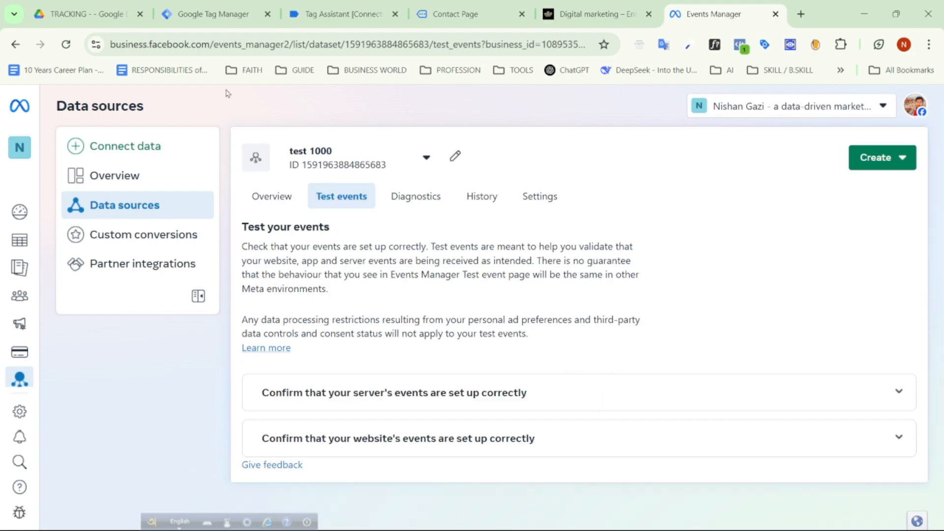
{"action": "left_click", "coordinate": [66, 44]}
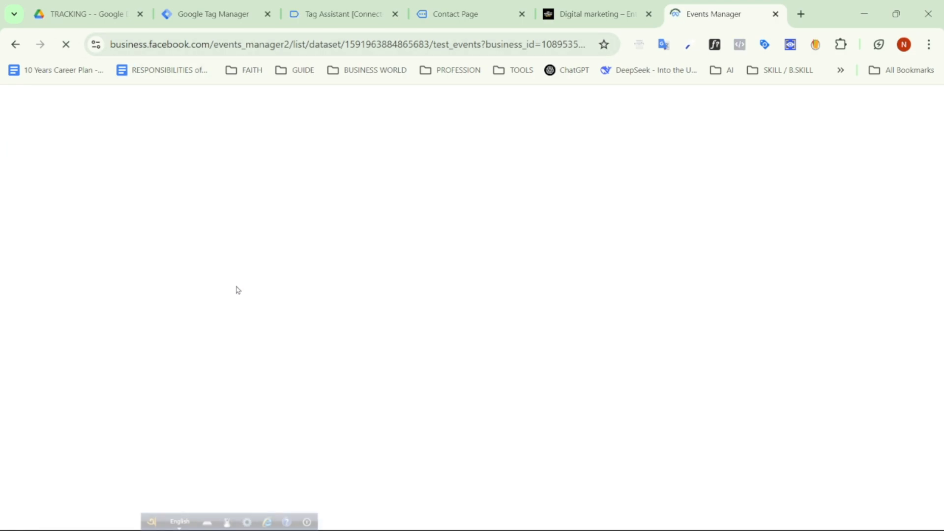
{"action": "left_click", "coordinate": [439, 5]}
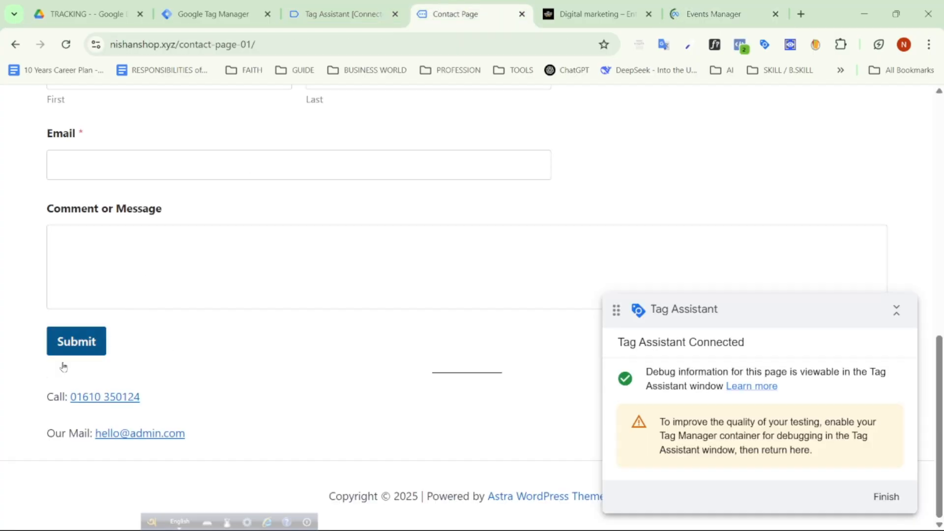
Trigger the phone link below the contact form and dismiss the app prompt without opening an app.
{"action": "left_click", "coordinate": [99, 404]}
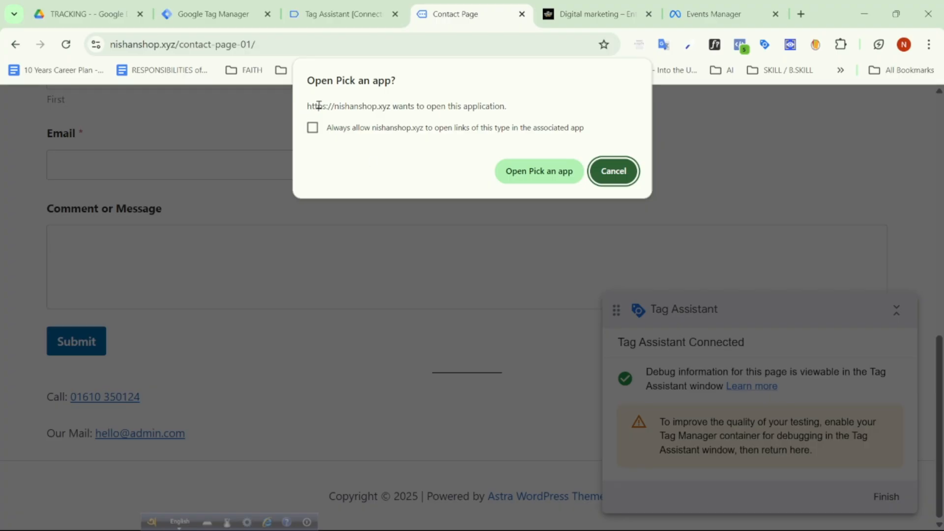
{"action": "left_click", "coordinate": [312, 127]}
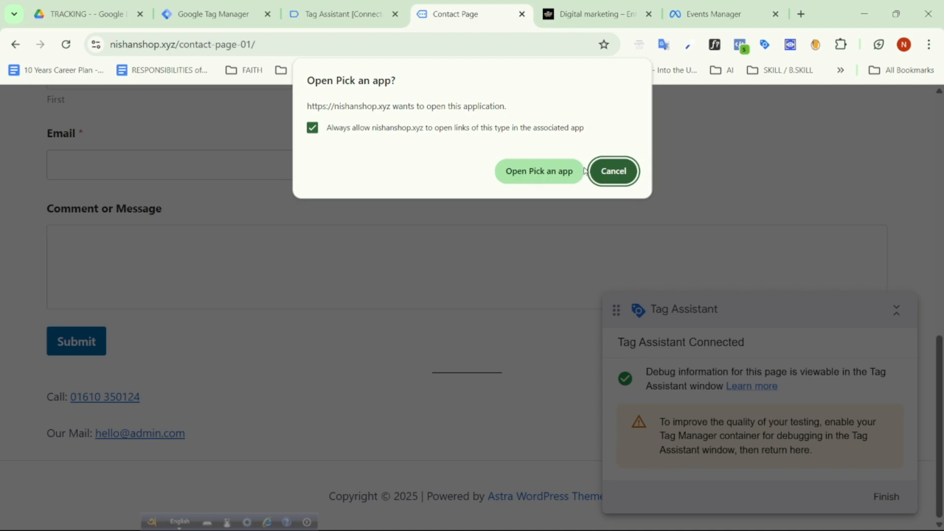
{"action": "left_click", "coordinate": [608, 172]}
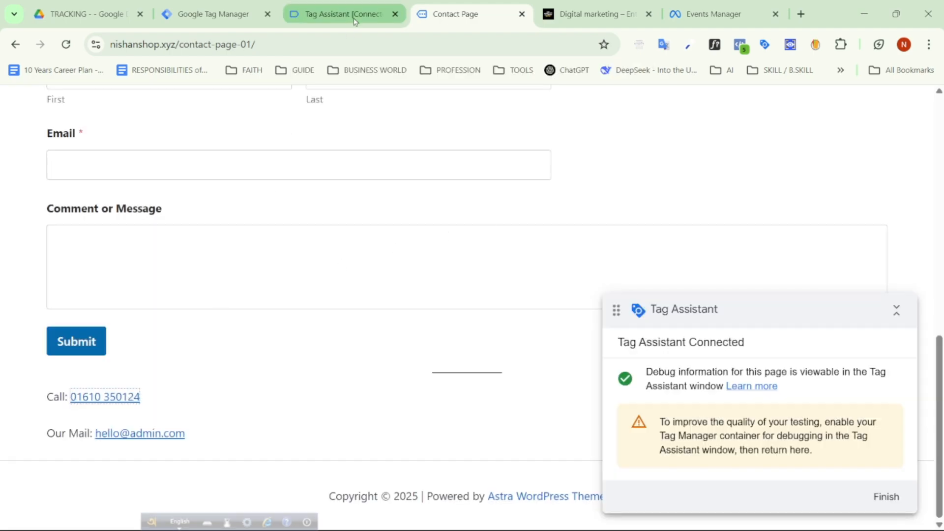
Examine the properties and firing triggers of Phone Number Click - Tag for the latest Click event in Tag Assistant.
{"action": "left_click", "coordinate": [302, 21]}
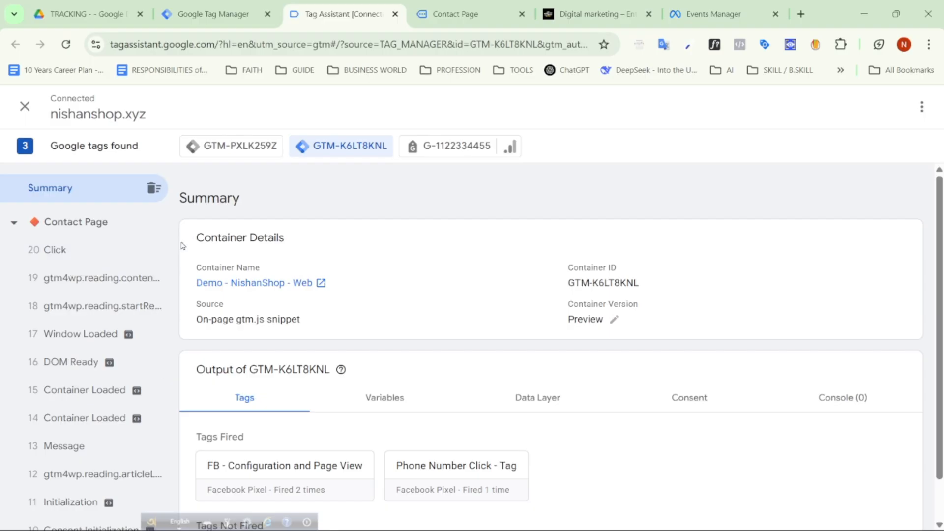
{"action": "scroll", "coordinate": [241, 275], "scroll_direction": "down", "scroll_amount": 1}
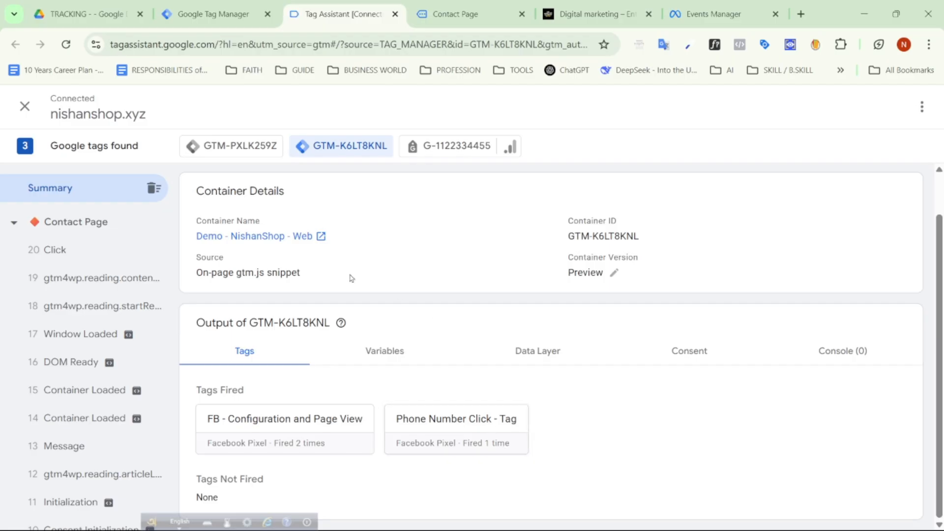
{"action": "left_click", "coordinate": [139, 249]}
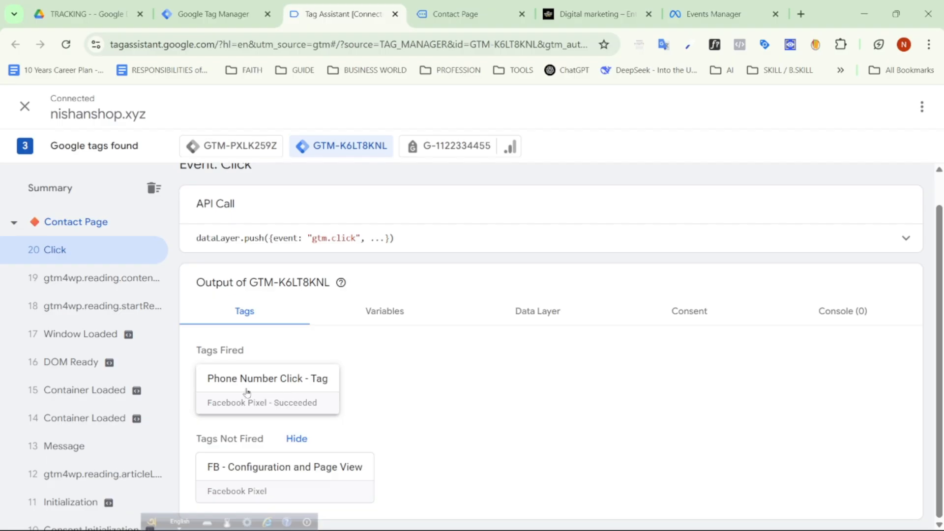
{"action": "left_click", "coordinate": [295, 390]}
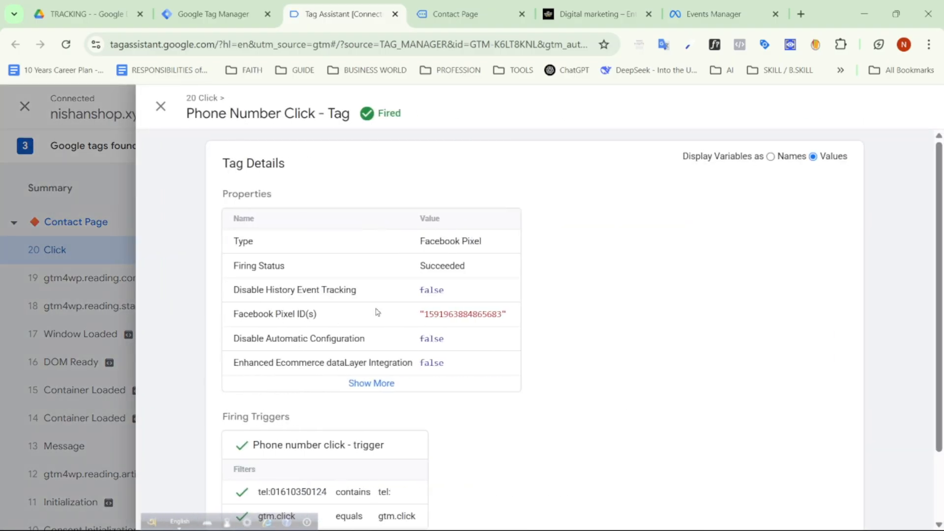
{"action": "scroll", "coordinate": [284, 250], "scroll_direction": "down", "scroll_amount": 2}
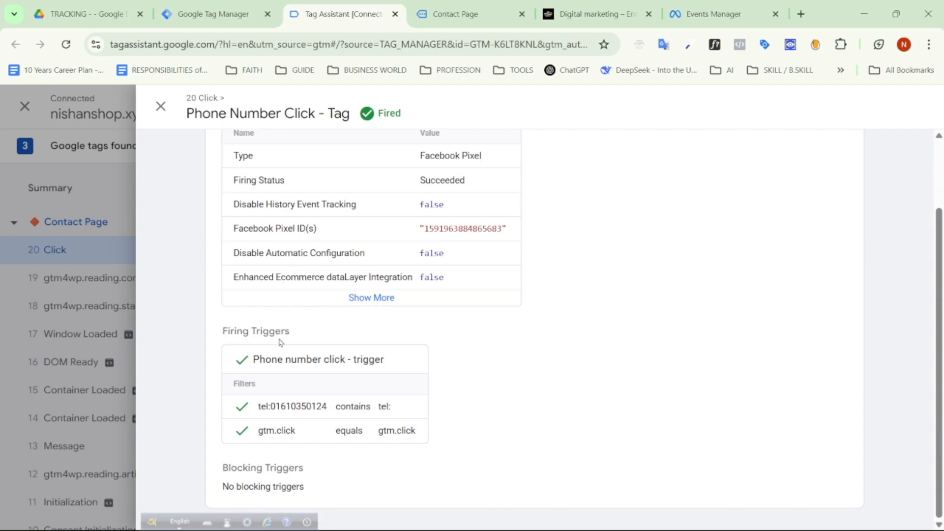
{"action": "scroll", "coordinate": [320, 482], "scroll_direction": "up", "scroll_amount": 2}
{"action": "scroll", "coordinate": [317, 344], "scroll_direction": "down", "scroll_amount": 2}
{"action": "scroll", "coordinate": [314, 325], "scroll_direction": "up", "scroll_amount": 2}
{"action": "scroll", "coordinate": [322, 338], "scroll_direction": "down", "scroll_amount": 2}
{"action": "scroll", "coordinate": [322, 341], "scroll_direction": "up", "scroll_amount": 2}
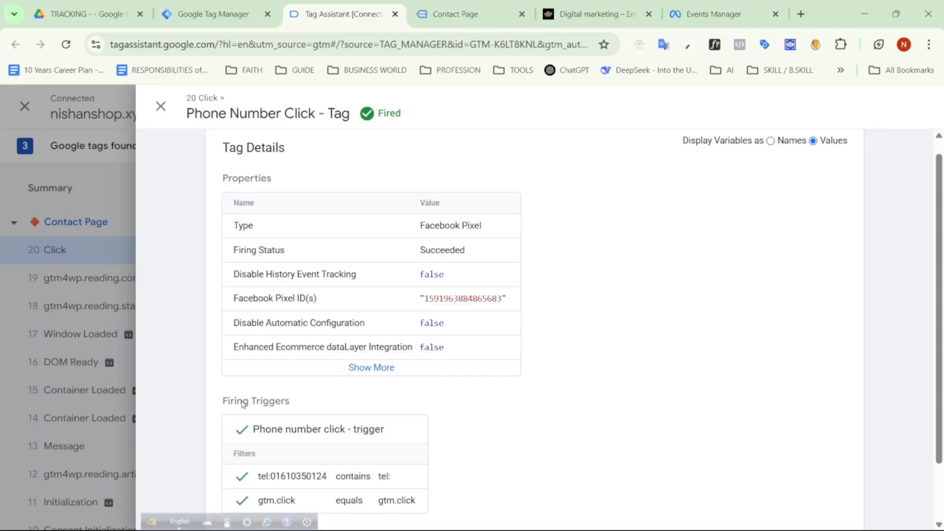
{"action": "scroll", "coordinate": [294, 411], "scroll_direction": "down", "scroll_amount": 2}
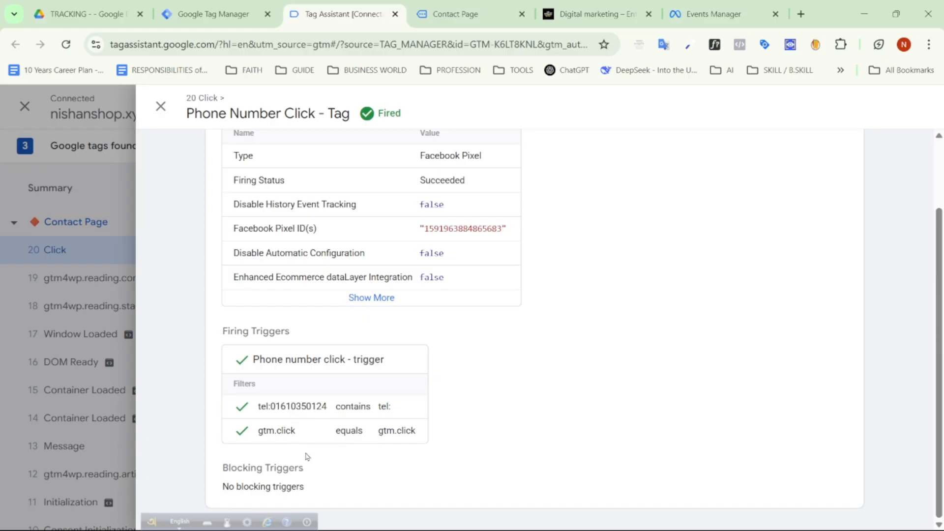
{"action": "scroll", "coordinate": [281, 437], "scroll_direction": "up", "scroll_amount": 2}
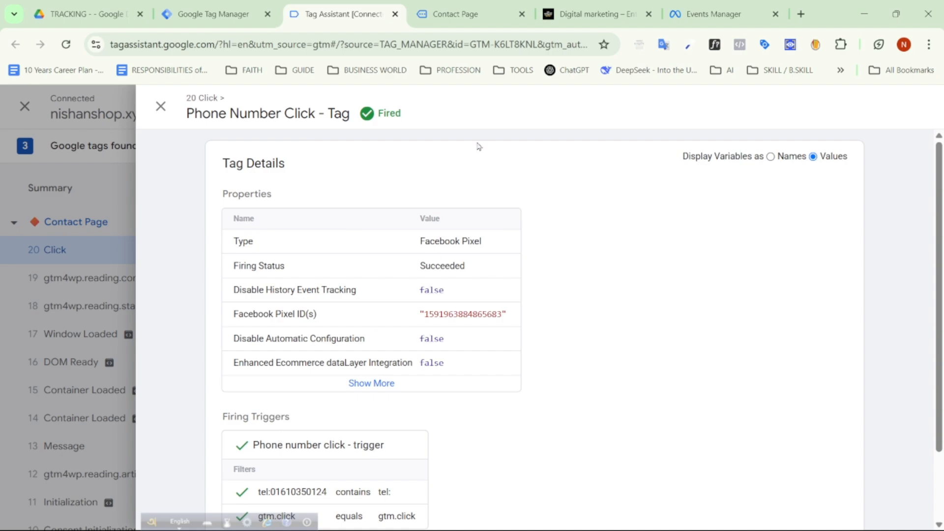
Switch to Events Manager and expand the server and website event setup checks under Test events.
{"action": "left_click", "coordinate": [704, 5]}
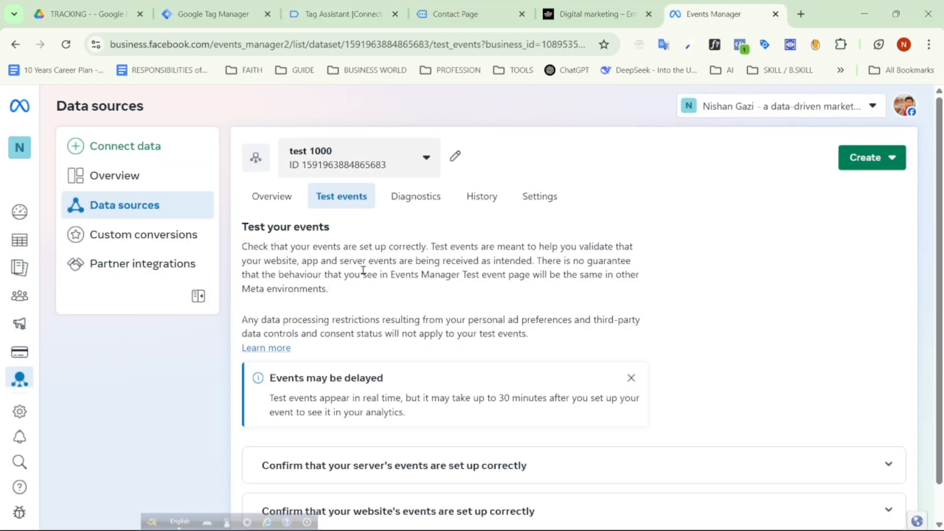
{"action": "scroll", "coordinate": [379, 329], "scroll_direction": "down", "scroll_amount": 1}
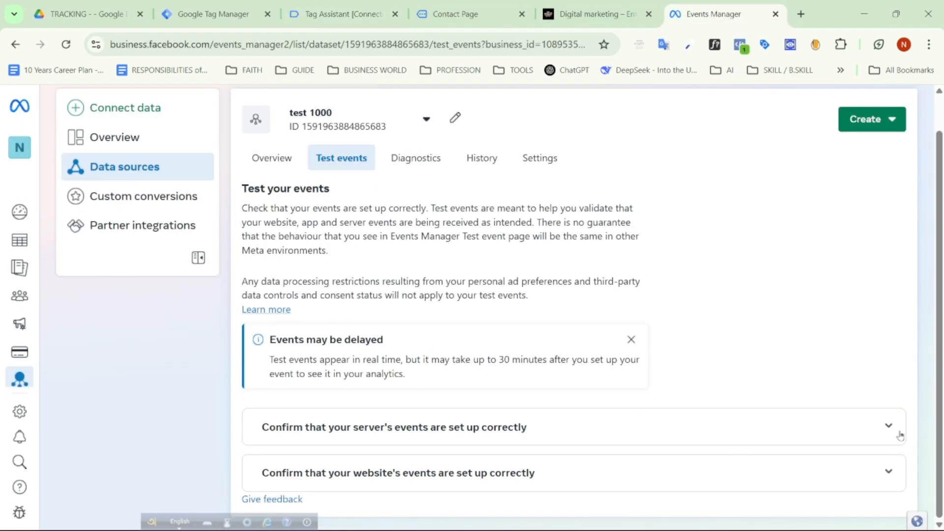
{"action": "left_click", "coordinate": [882, 431]}
{"action": "scroll", "coordinate": [706, 407], "scroll_direction": "down", "scroll_amount": 4}
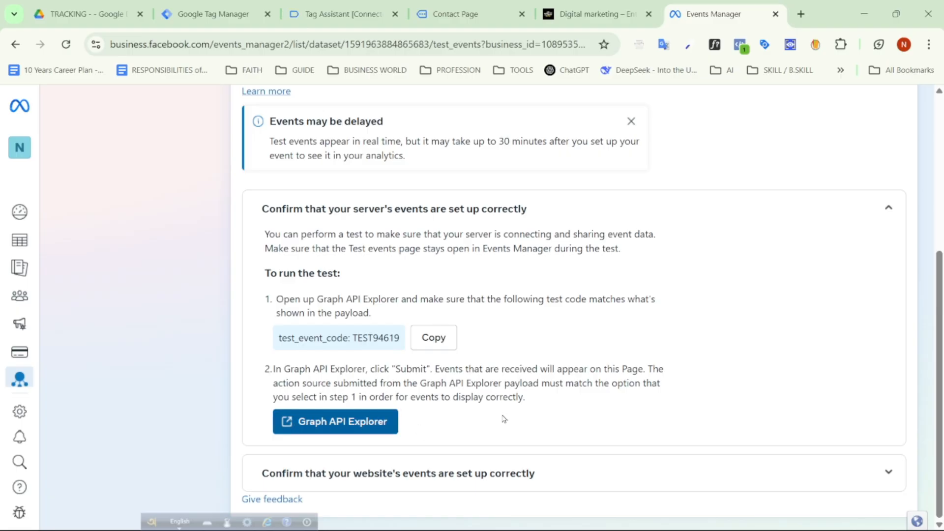
{"action": "left_click", "coordinate": [821, 477]}
{"action": "scroll", "coordinate": [446, 432], "scroll_direction": "down", "scroll_amount": 3}
{"action": "scroll", "coordinate": [347, 430], "scroll_direction": "down", "scroll_amount": 1}
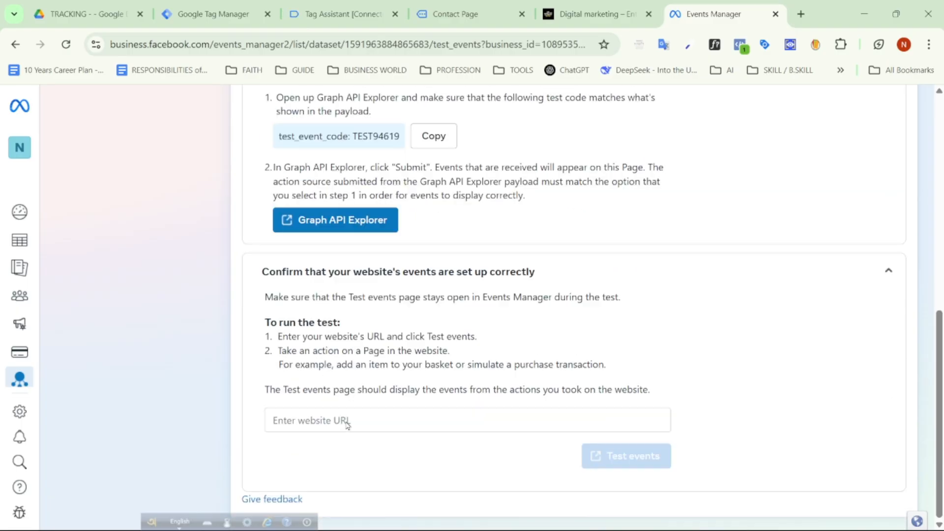
{"action": "left_click", "coordinate": [330, 424]}
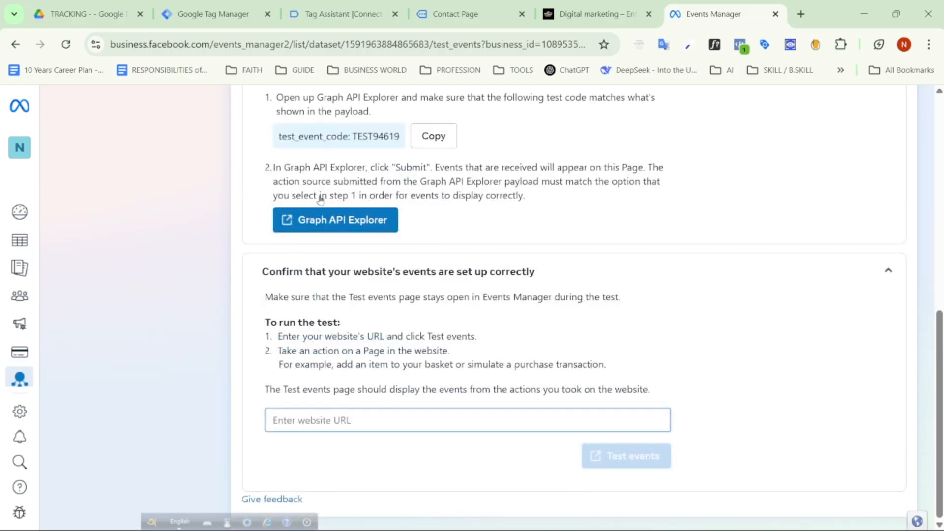
{"action": "left_click", "coordinate": [336, 5]}
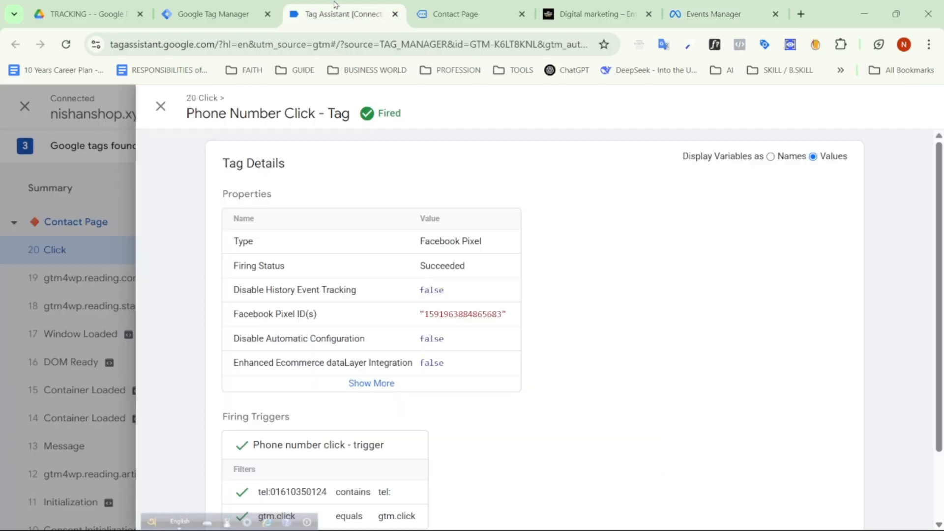
{"action": "left_click", "coordinate": [416, 8]}
{"action": "left_click_drag", "start_coordinate": [180, 44], "coordinate": [111, 45]}
{"action": "right_click", "coordinate": [141, 48]}
{"action": "left_click", "coordinate": [215, 177]}
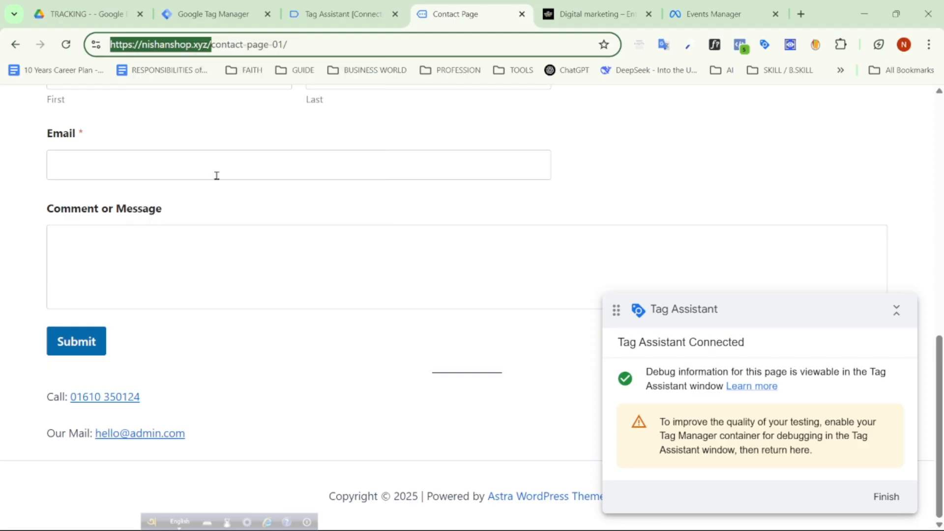
{"action": "left_click", "coordinate": [713, 13]}
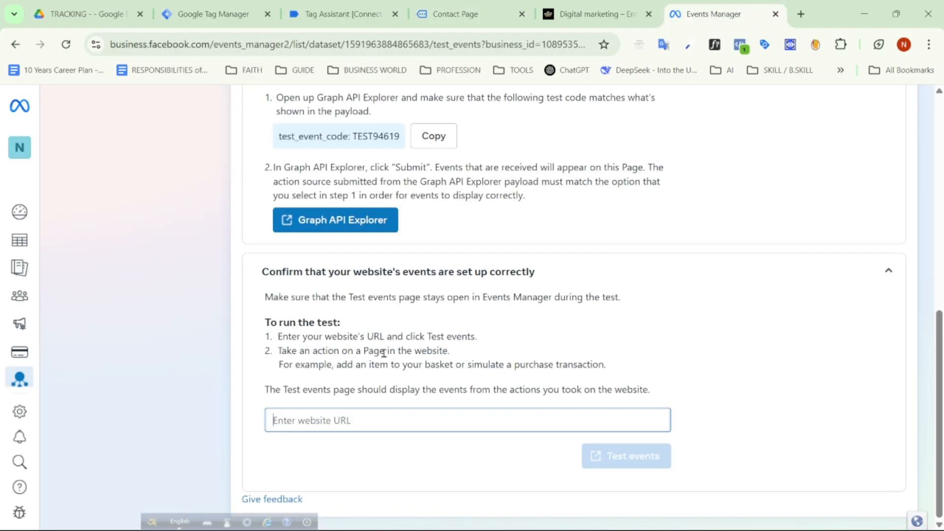
{"action": "right_click", "coordinate": [344, 416]}
{"action": "left_click", "coordinate": [390, 259]}
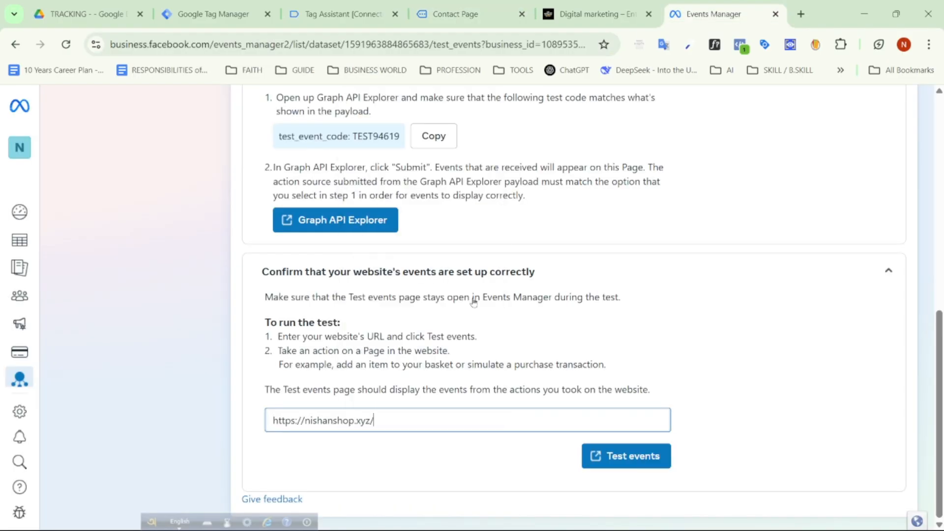
{"action": "left_click", "coordinate": [622, 455]}
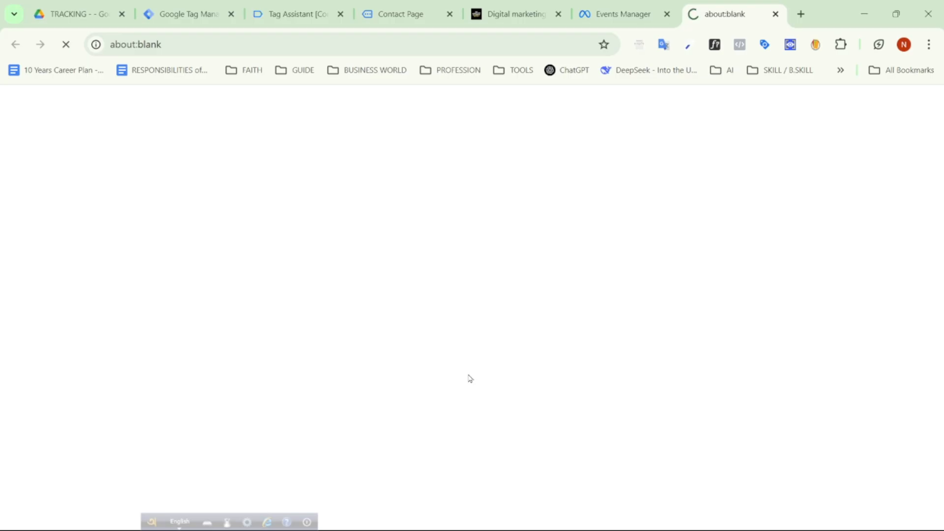
Return to Events Manager, reload the Test events page, and compare the PhoneNoClick event's received time with the system clock.
{"action": "left_click", "coordinate": [621, 14]}
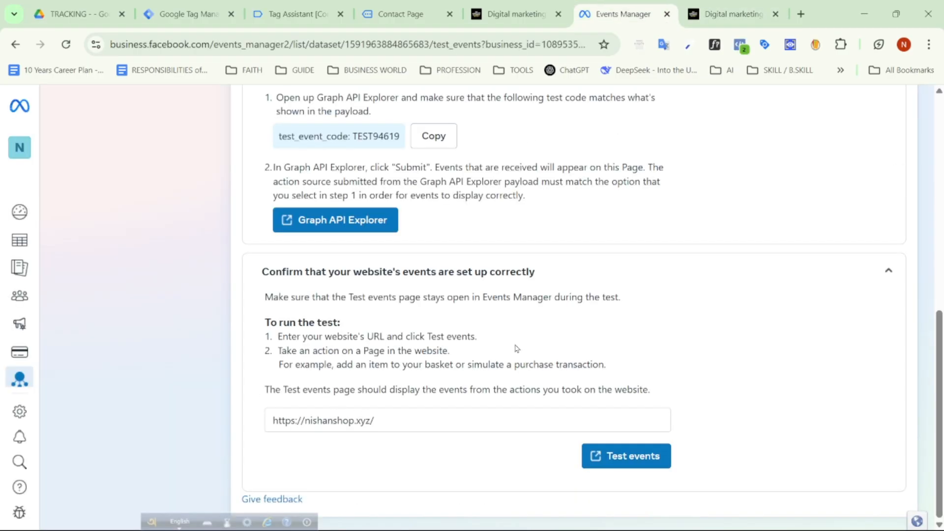
{"action": "scroll", "coordinate": [521, 359], "scroll_direction": "up", "scroll_amount": 7}
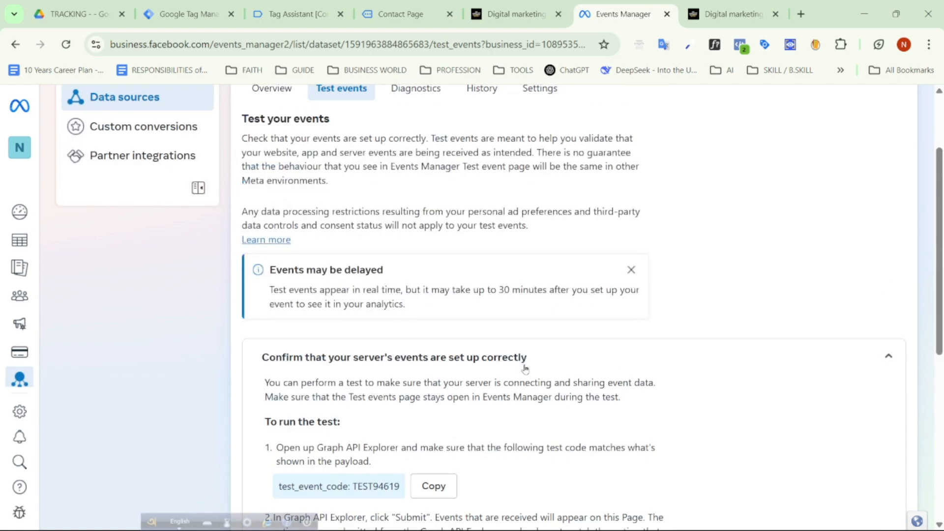
{"action": "scroll", "coordinate": [472, 343], "scroll_direction": "down", "scroll_amount": 7}
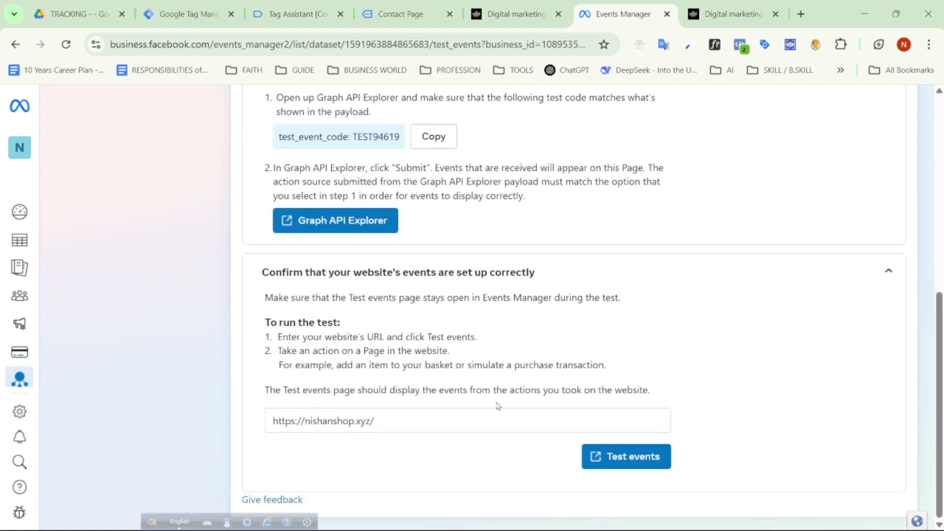
{"action": "left_click", "coordinate": [888, 271]}
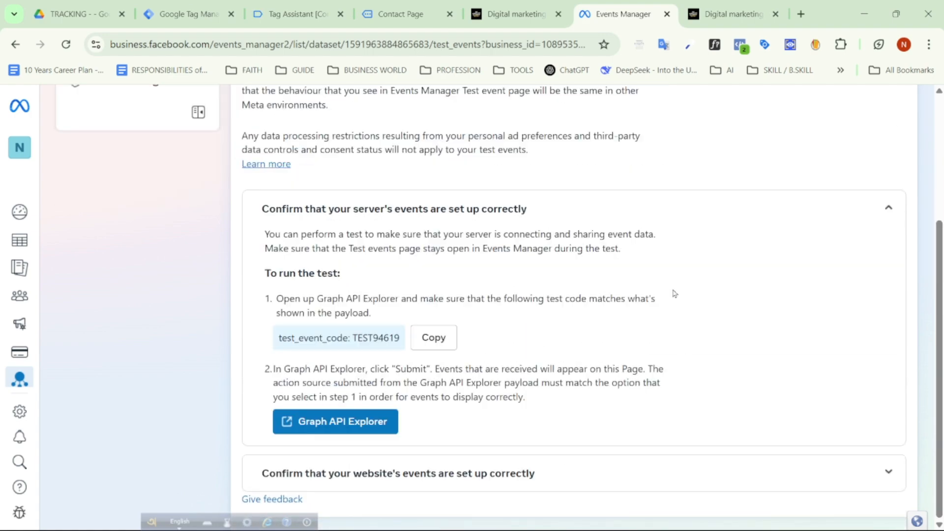
{"action": "scroll", "coordinate": [549, 359], "scroll_direction": "up", "scroll_amount": 4}
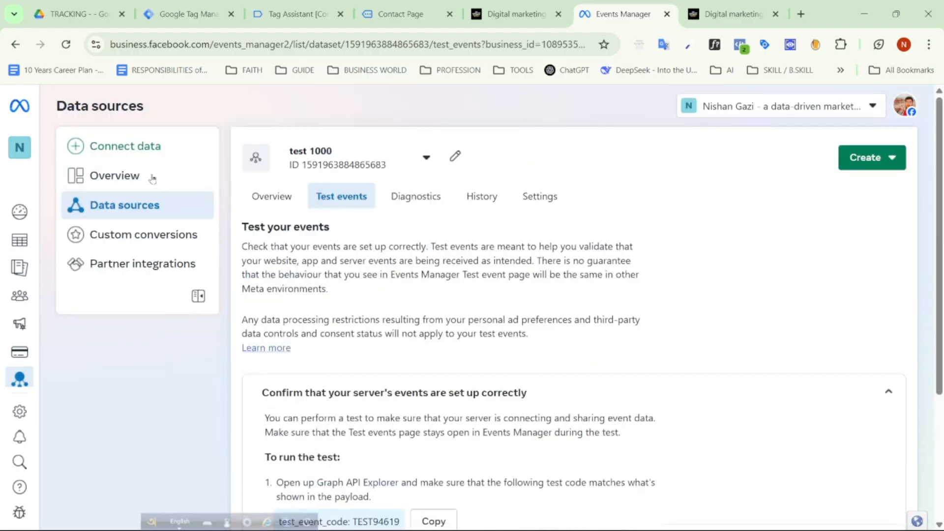
{"action": "left_click", "coordinate": [66, 44]}
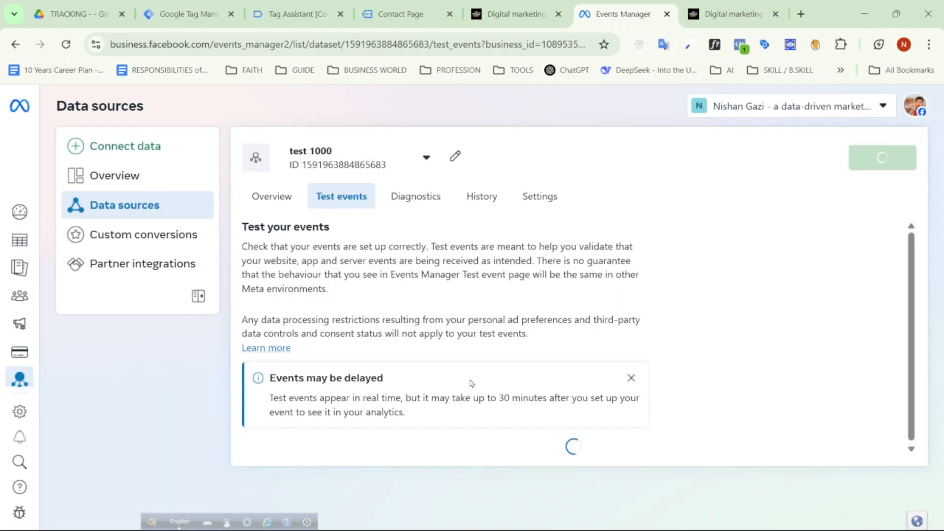
{"action": "scroll", "coordinate": [471, 383], "scroll_direction": "down", "scroll_amount": 2}
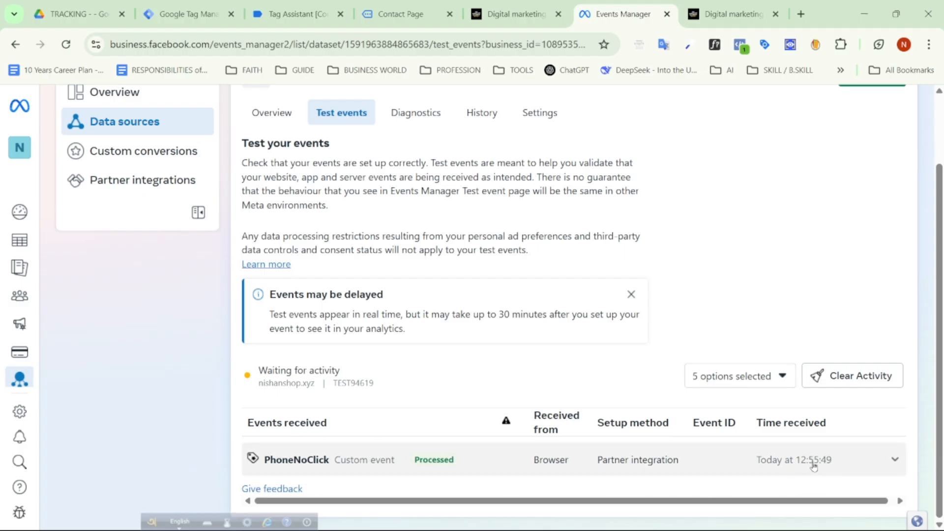
{"action": "mouse_move", "coordinate": [813, 529]}
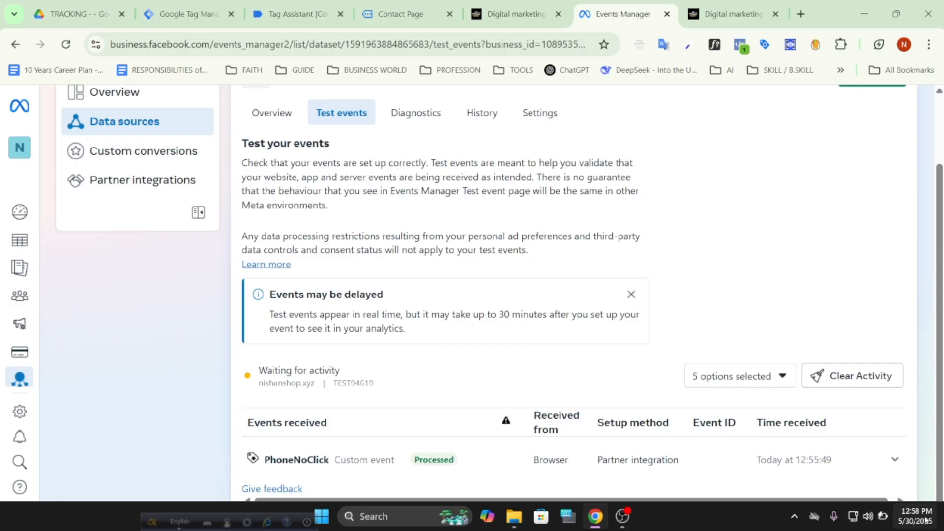
{"action": "mouse_move", "coordinate": [915, 517]}
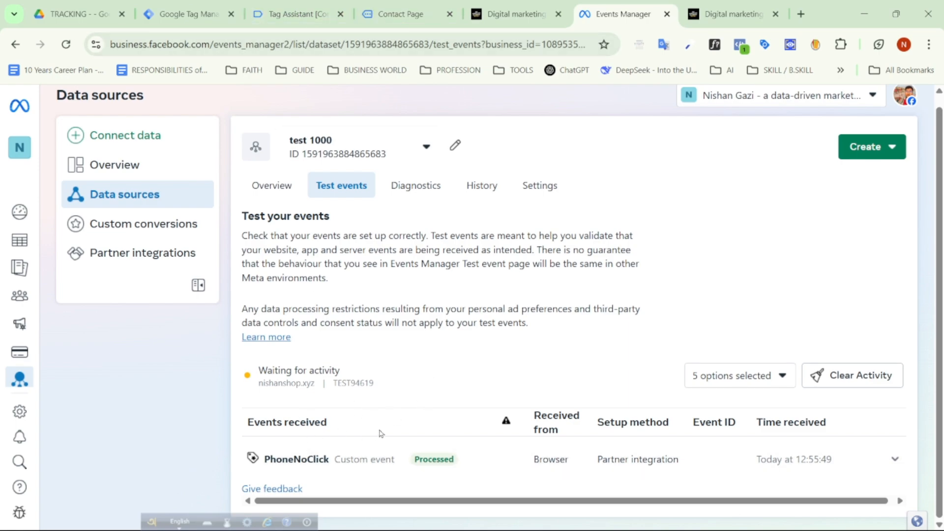
Trigger the contact page's phone link again and cancel the app prompt.
{"action": "left_click", "coordinate": [390, 20]}
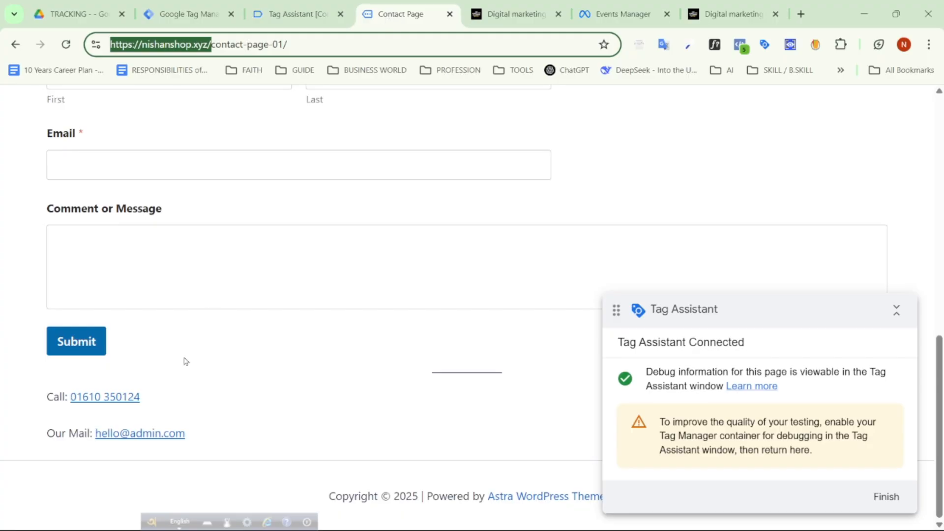
{"action": "left_click", "coordinate": [110, 398]}
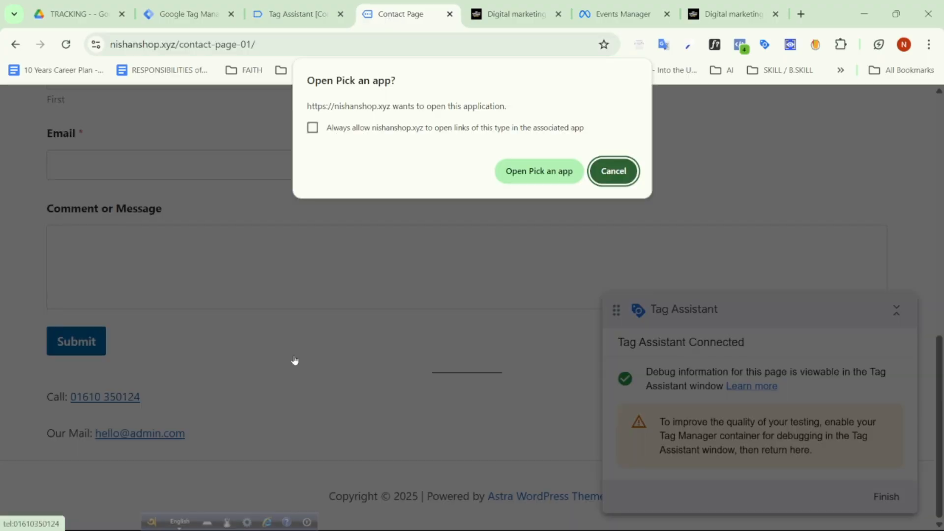
{"action": "left_click", "coordinate": [613, 172]}
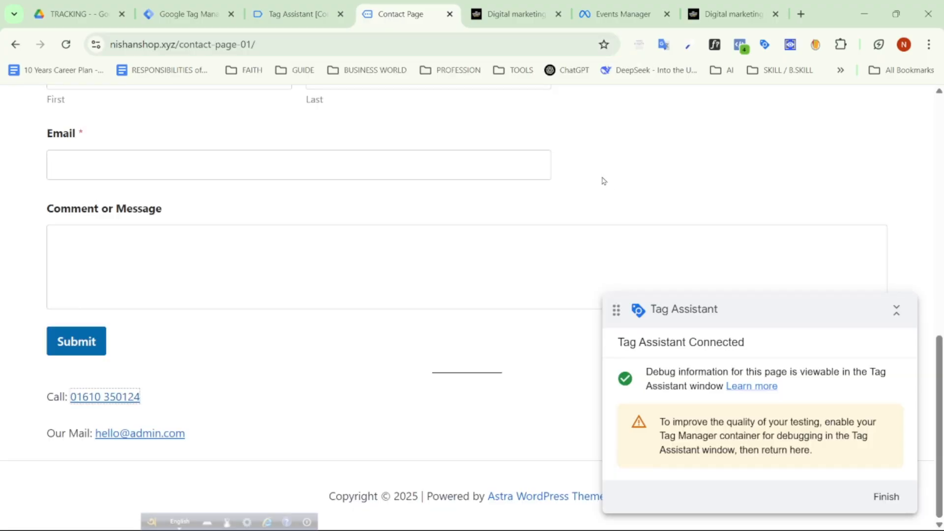
Check the received events under Test events, and return to the Click event's tag overview in Tag Assistant.
{"action": "left_click", "coordinate": [622, 14]}
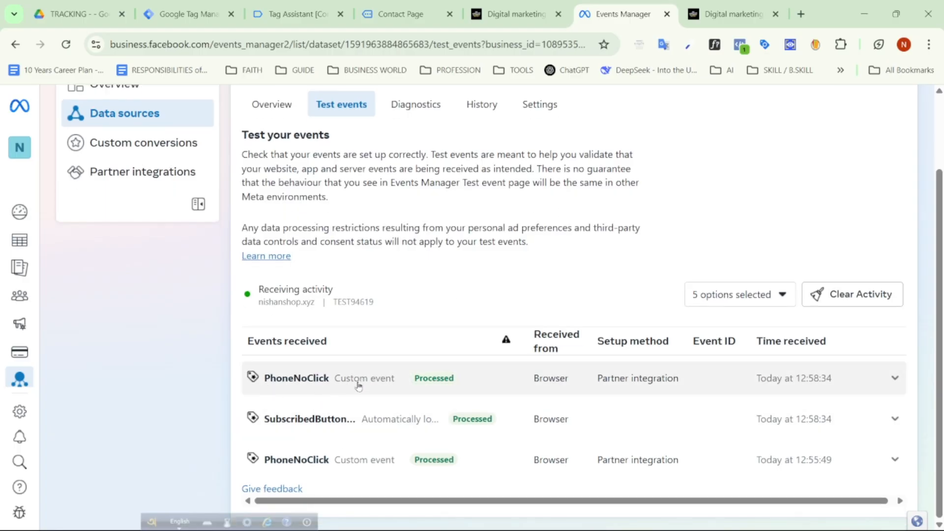
{"action": "left_click", "coordinate": [293, 15]}
{"action": "left_click", "coordinate": [69, 301]}
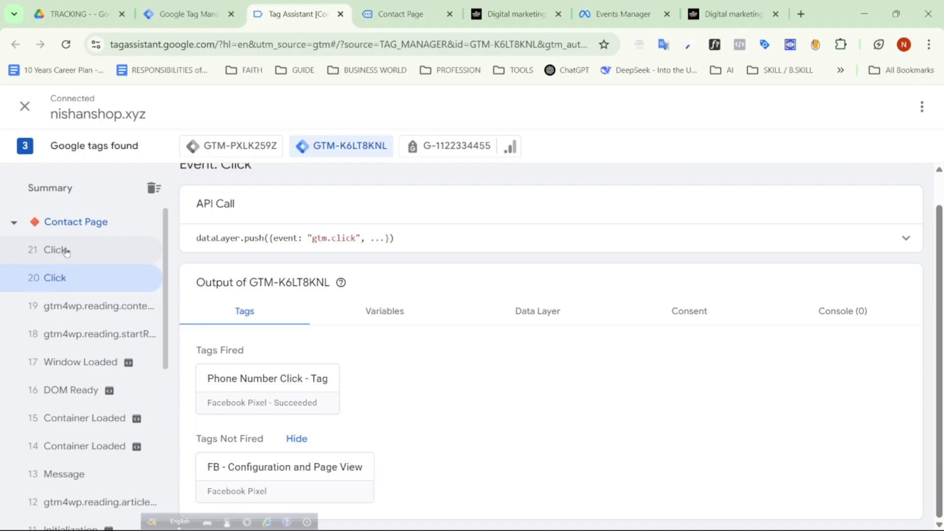
Inspect the fired tags for the latest Click event and in the overall summary for container GTM-K6LT8KNL.
{"action": "left_click", "coordinate": [66, 252]}
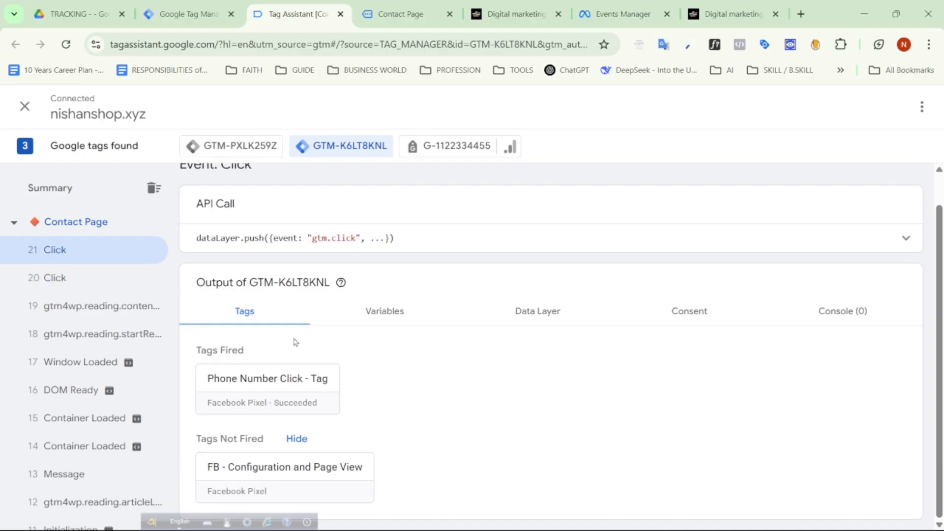
{"action": "left_click", "coordinate": [50, 198]}
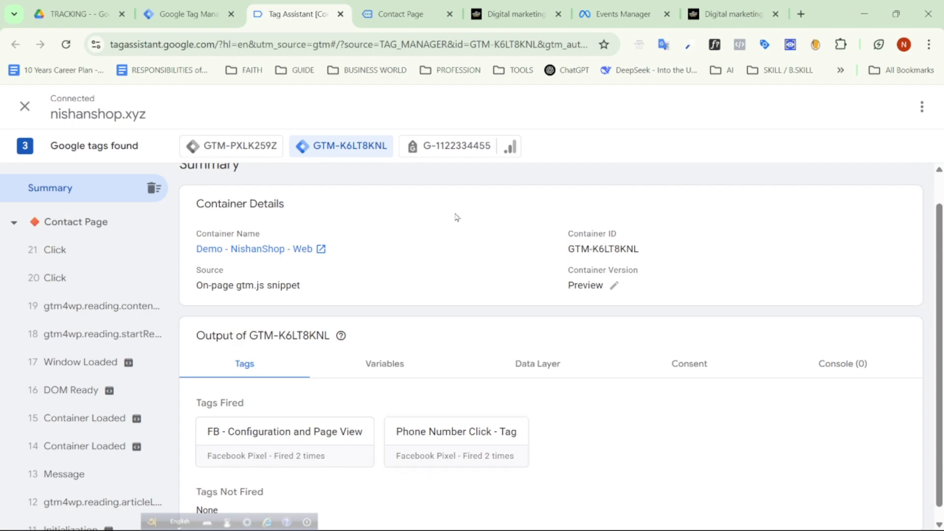
Switch to Events Manager to review the received events under Test events, and return to the tags list in Google Tag Manager.
{"action": "left_click", "coordinate": [511, 15]}
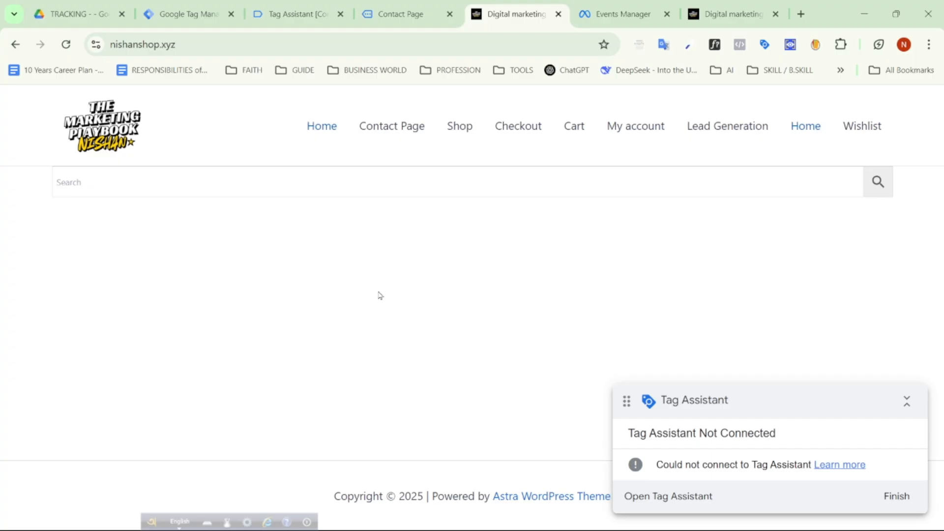
{"action": "left_click", "coordinate": [624, 14]}
{"action": "scroll", "coordinate": [344, 320], "scroll_direction": "up", "scroll_amount": 2}
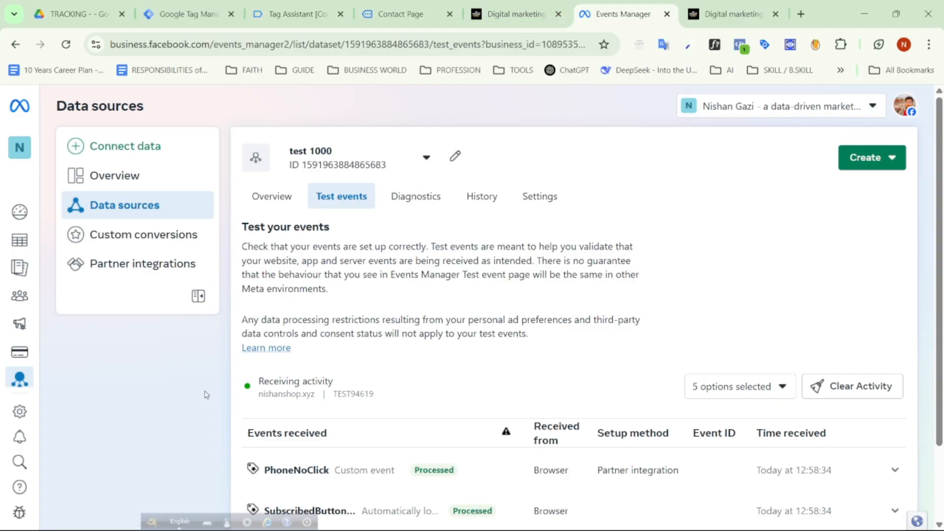
{"action": "scroll", "coordinate": [205, 395], "scroll_direction": "down", "scroll_amount": 2}
{"action": "scroll", "coordinate": [337, 343], "scroll_direction": "up", "scroll_amount": 2}
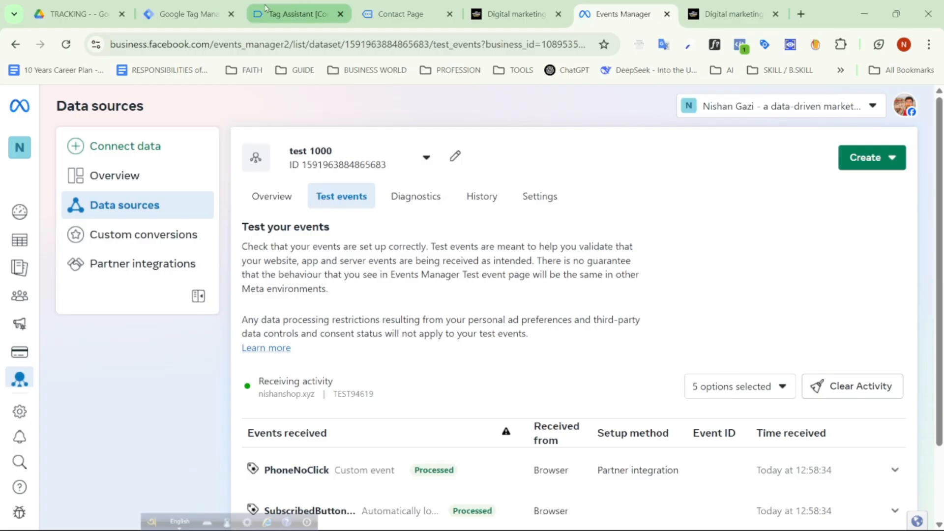
{"action": "left_click", "coordinate": [178, 5]}
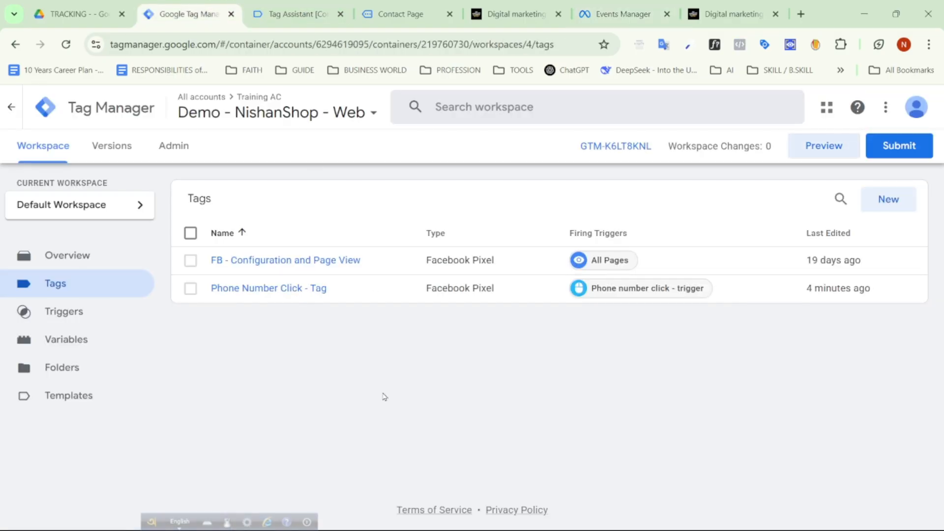